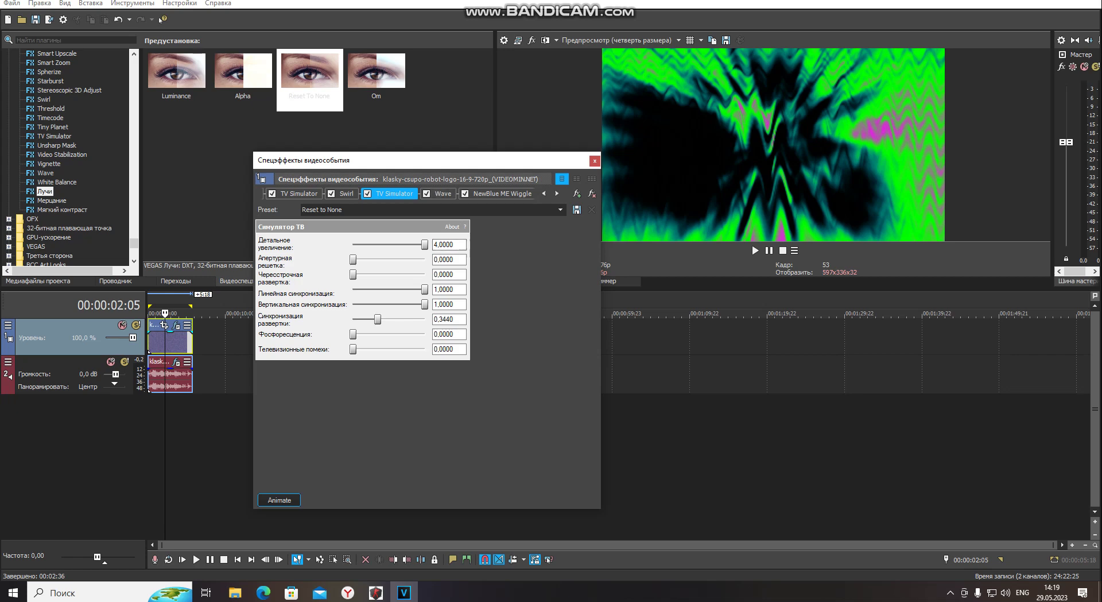
Go through the settings of the Wave, NewBlue ME Wiggle and Лучи effects in the video event's effect chain.
click(439, 193)
key(Right)
key(Right)
key(Right)
key(Right)
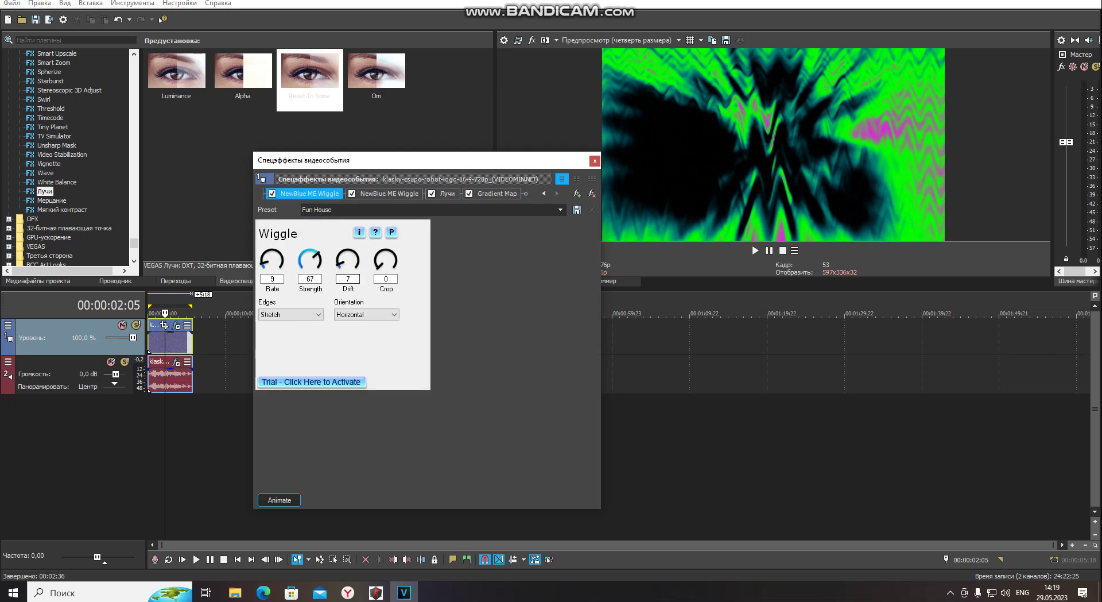
key(Right)
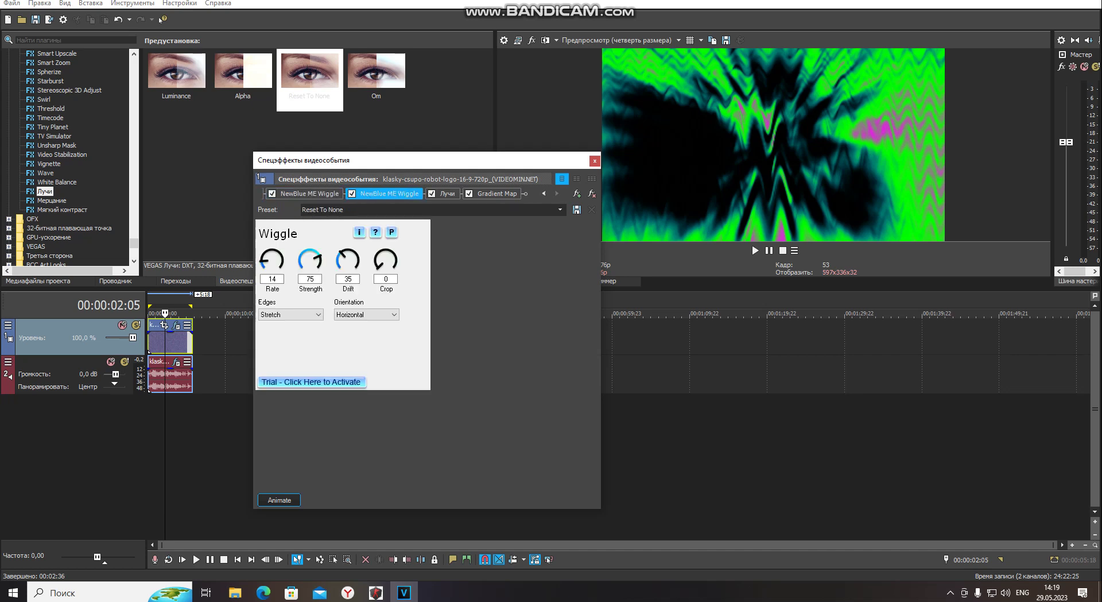
key(Right)
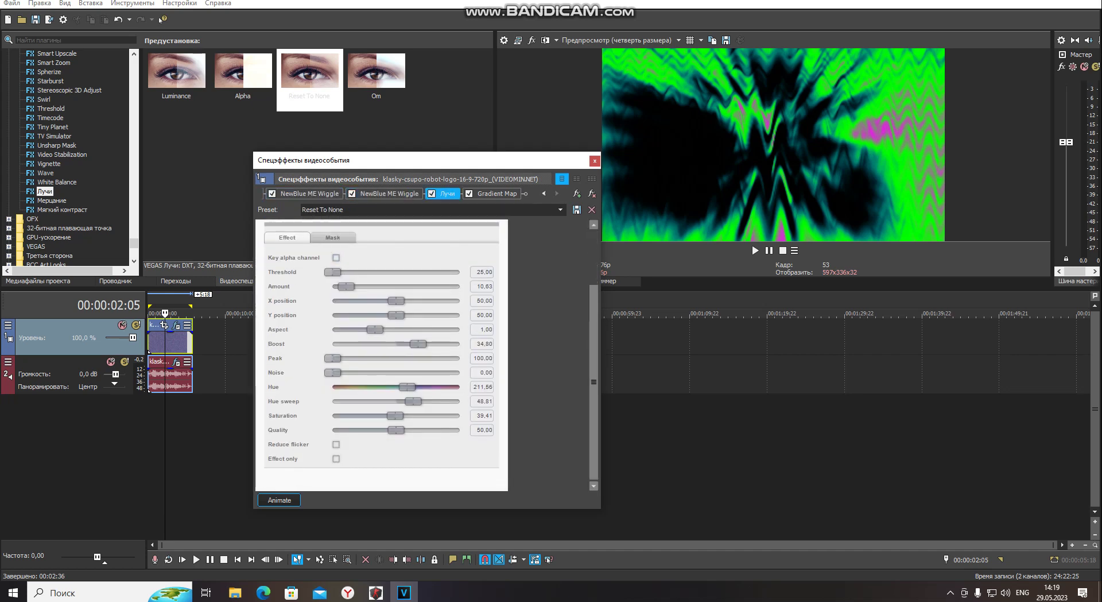
Inspect the Gradient Map effect's first colour points, then close the video event effects window.
key(Right)
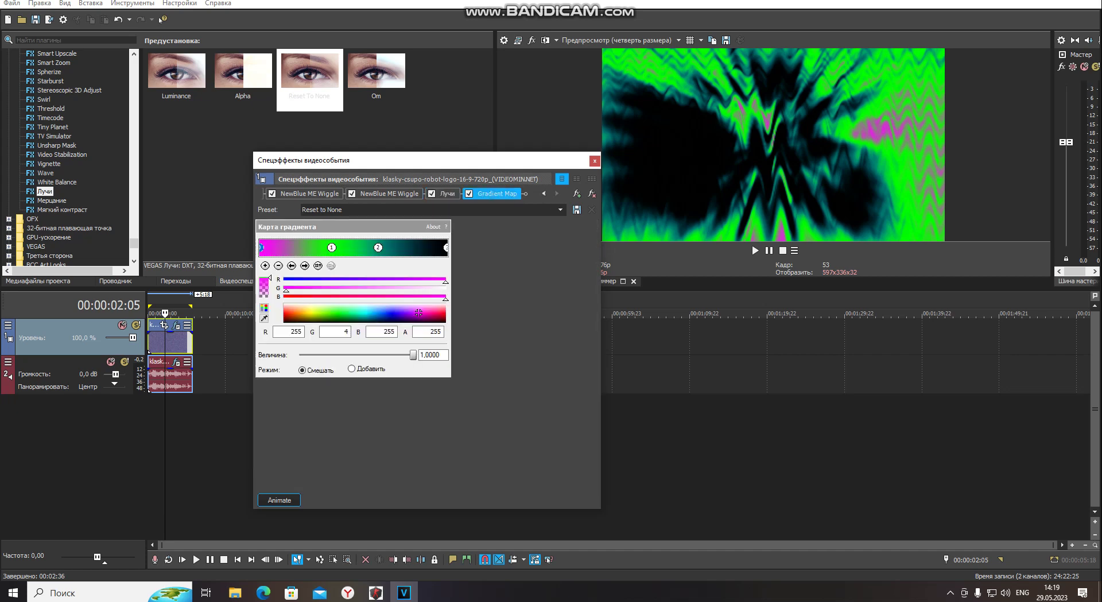
click(305, 265)
click(305, 265)
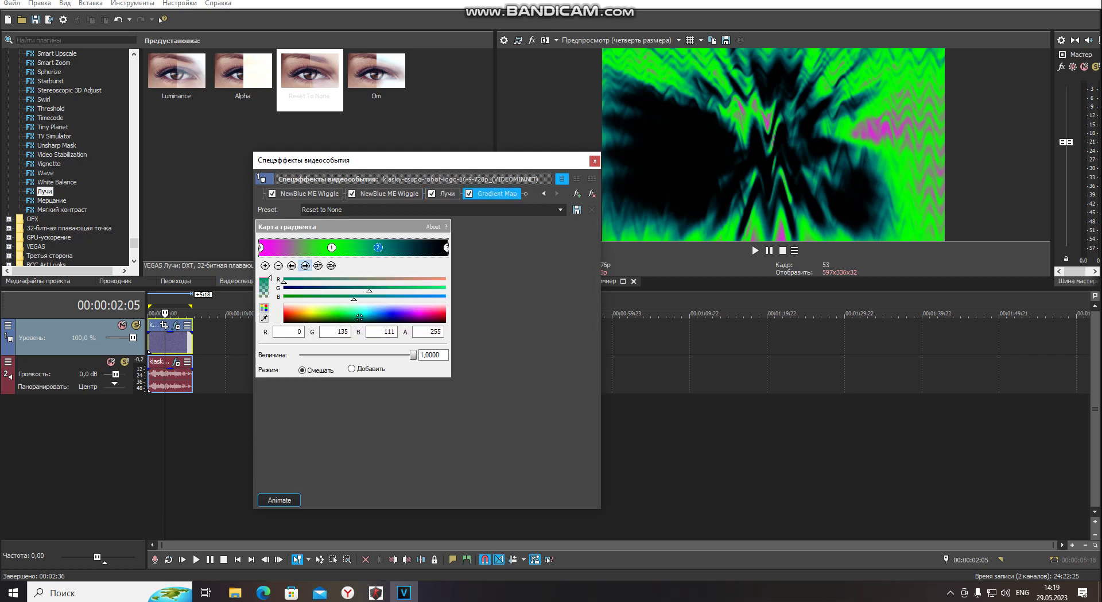
click(595, 160)
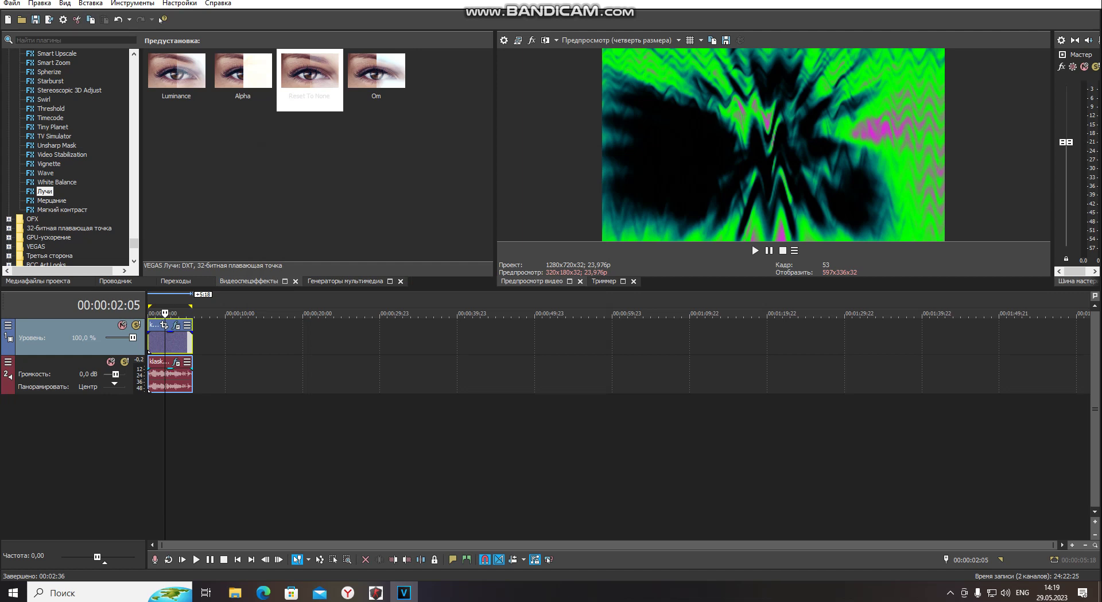
Review the audio event's sumo, first tb_grumblebum, first IL Vocodex and ExpressFX Flange/Wah-Wah effect settings.
click(176, 362)
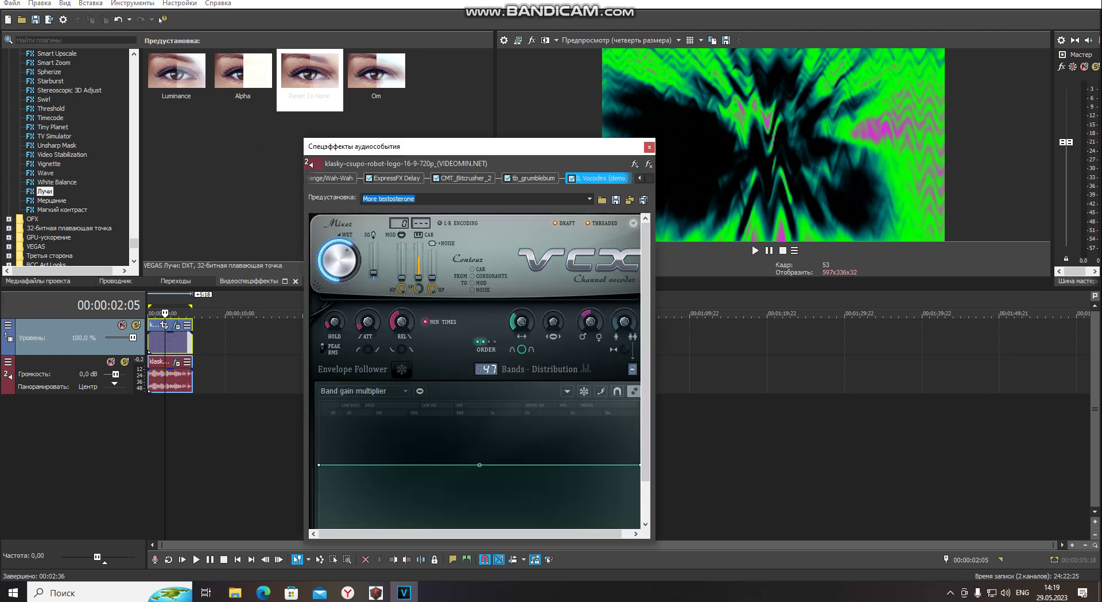
click(327, 178)
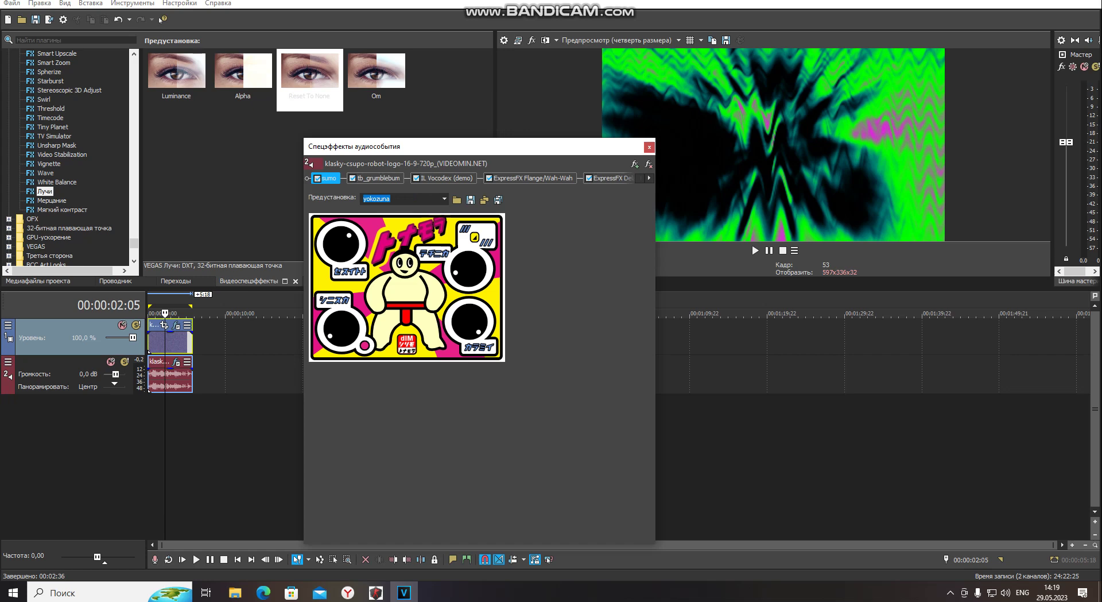
click(376, 178)
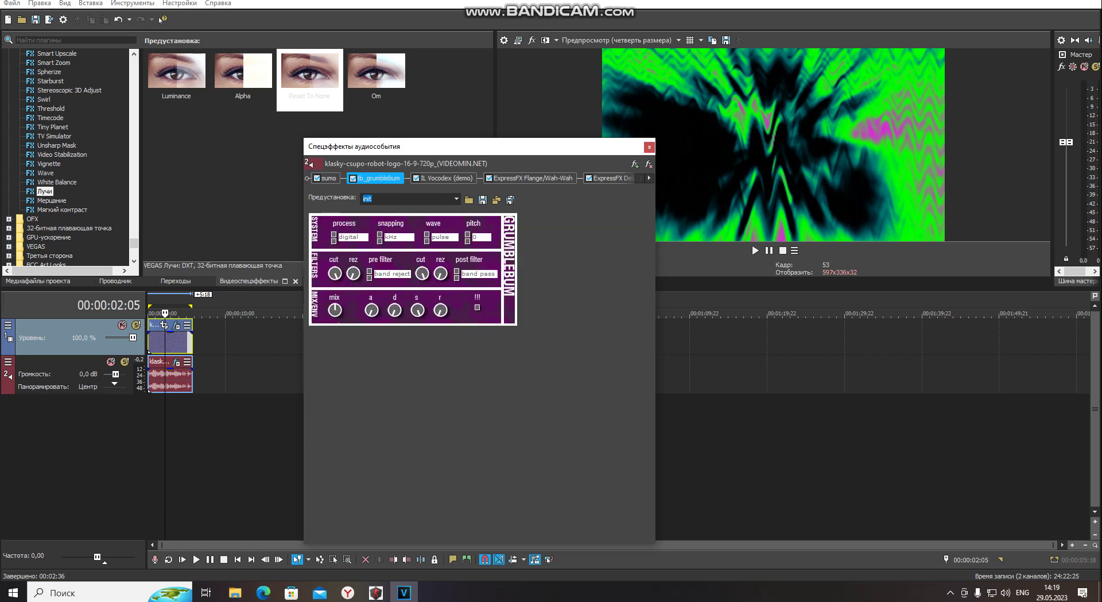
click(445, 178)
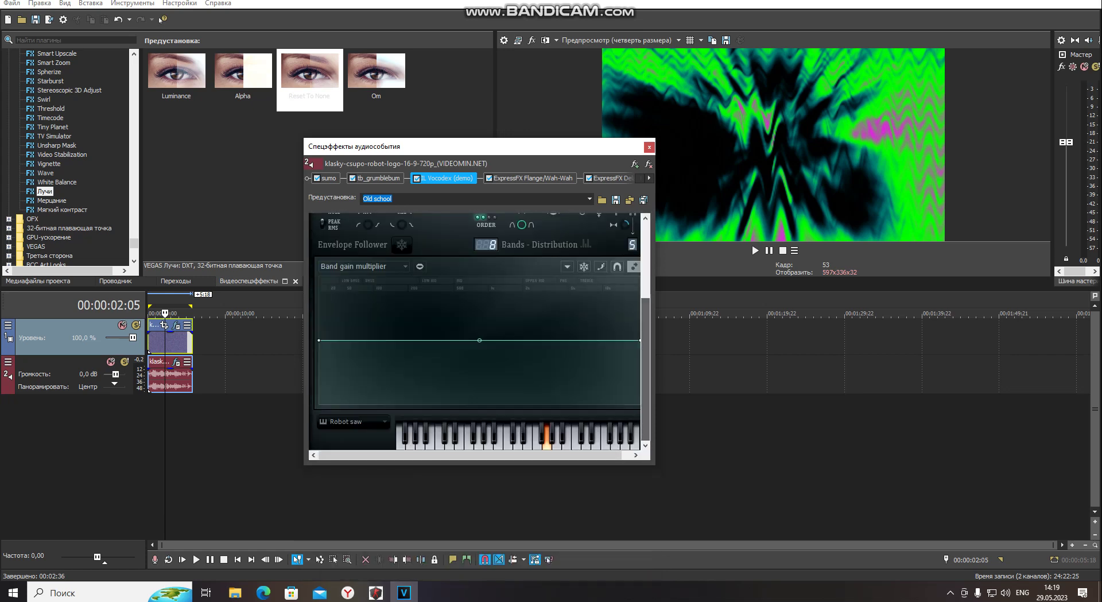
click(532, 178)
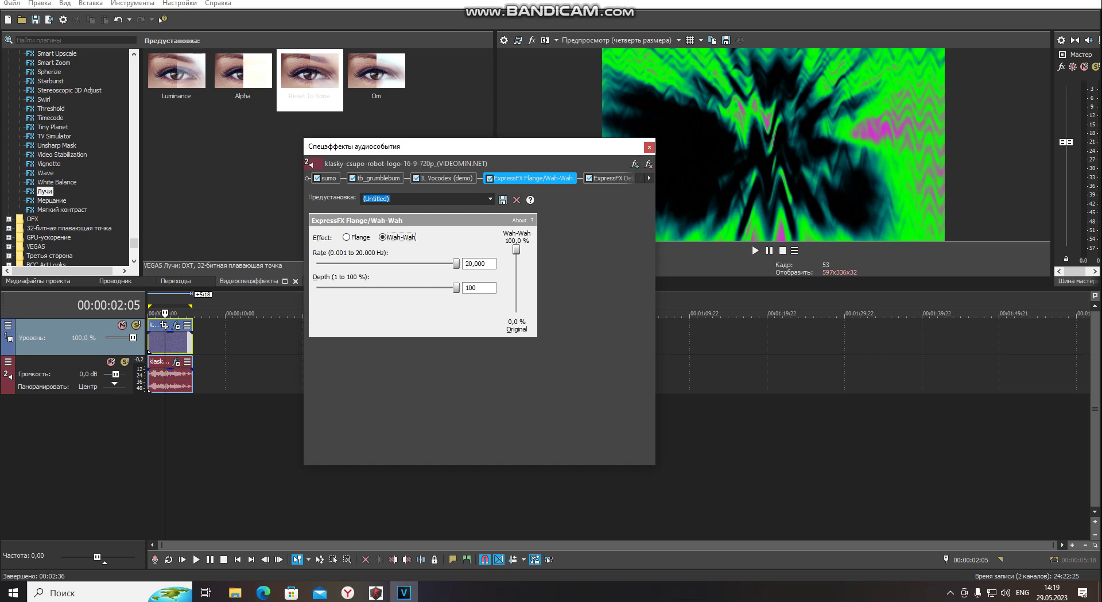
Review the ExpressFX Delay, CMT_Bitcrusher_2 and second tb_grumblebum settings in the audio effect chain.
scroll(480, 178, right, 5)
click(397, 178)
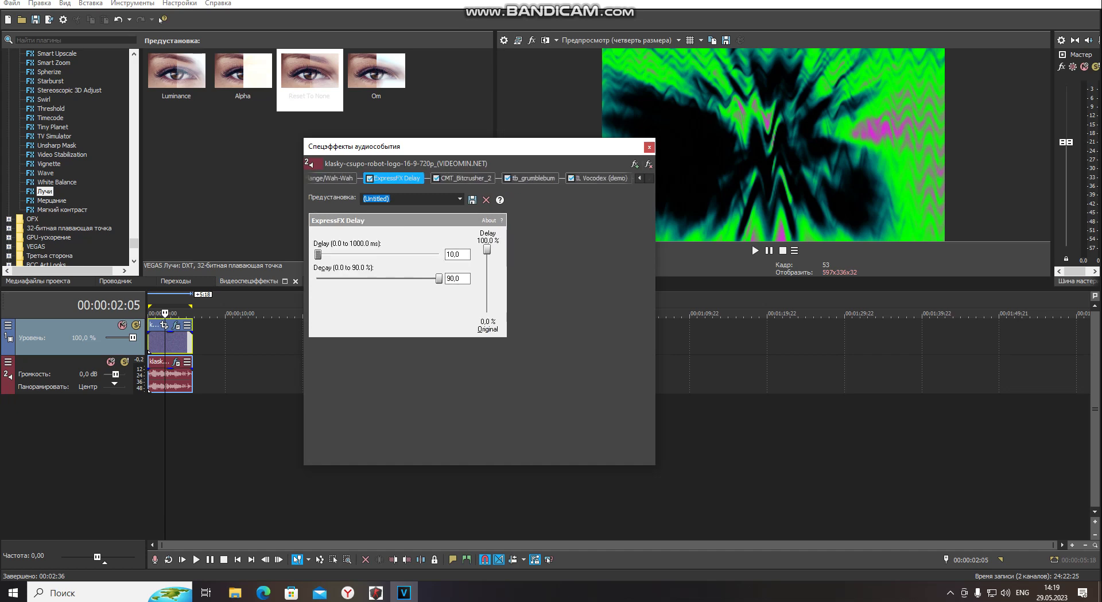
click(465, 178)
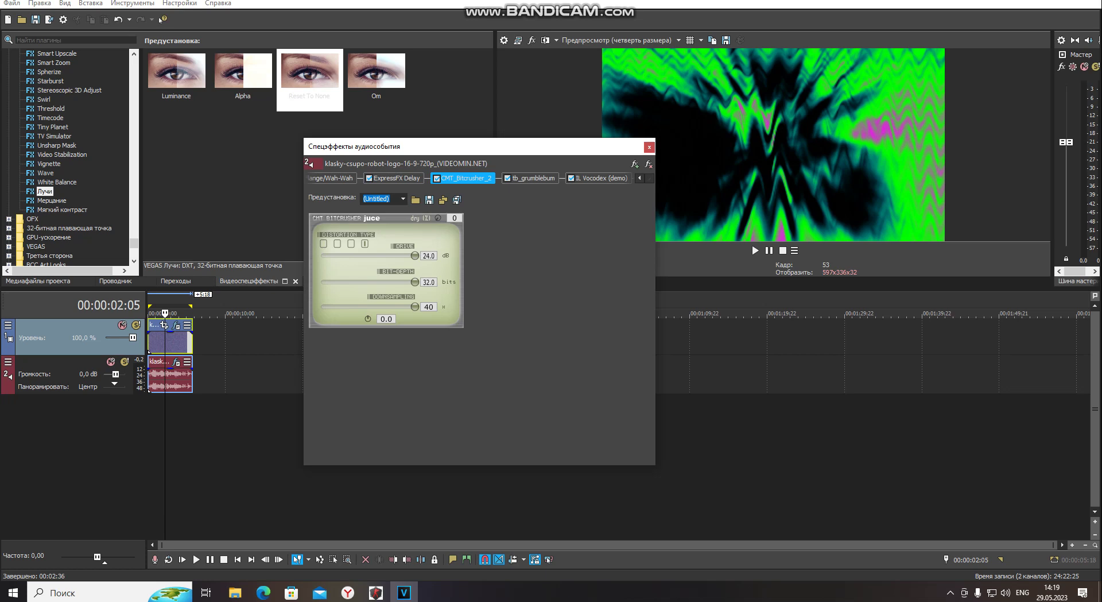
click(531, 178)
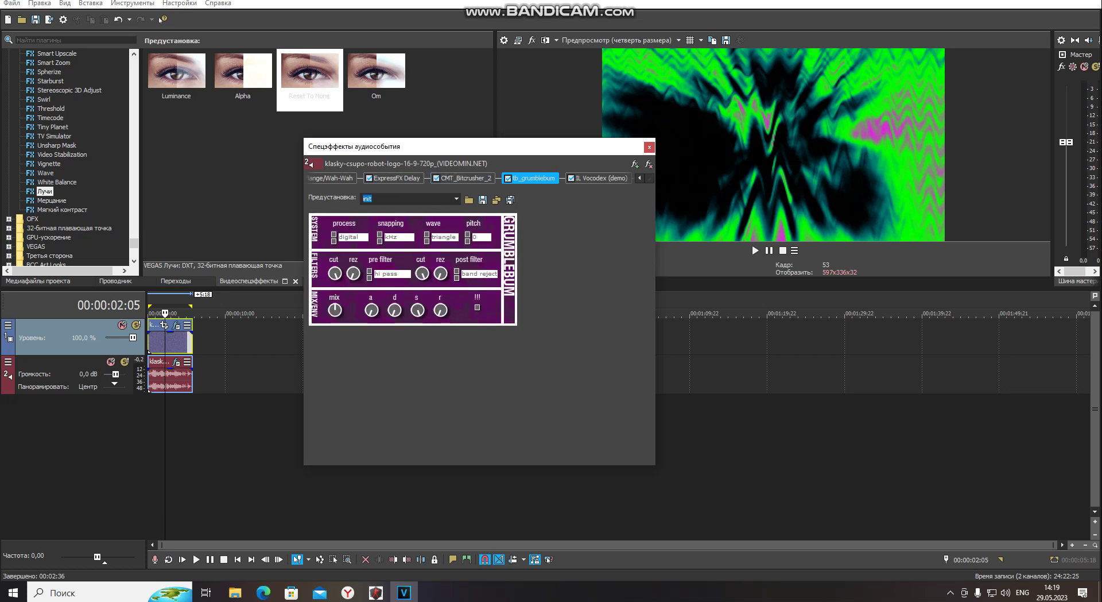
Examine the final IL Vocodex effect in the audio chain from its mixer to its keyboard, and close the effects window.
click(598, 178)
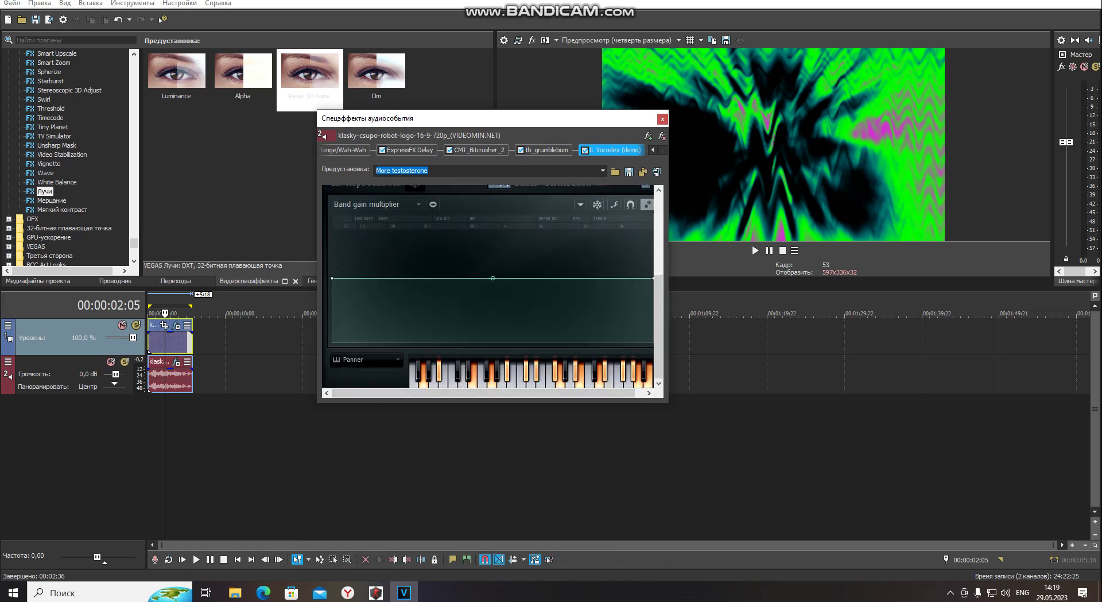
key(Escape)
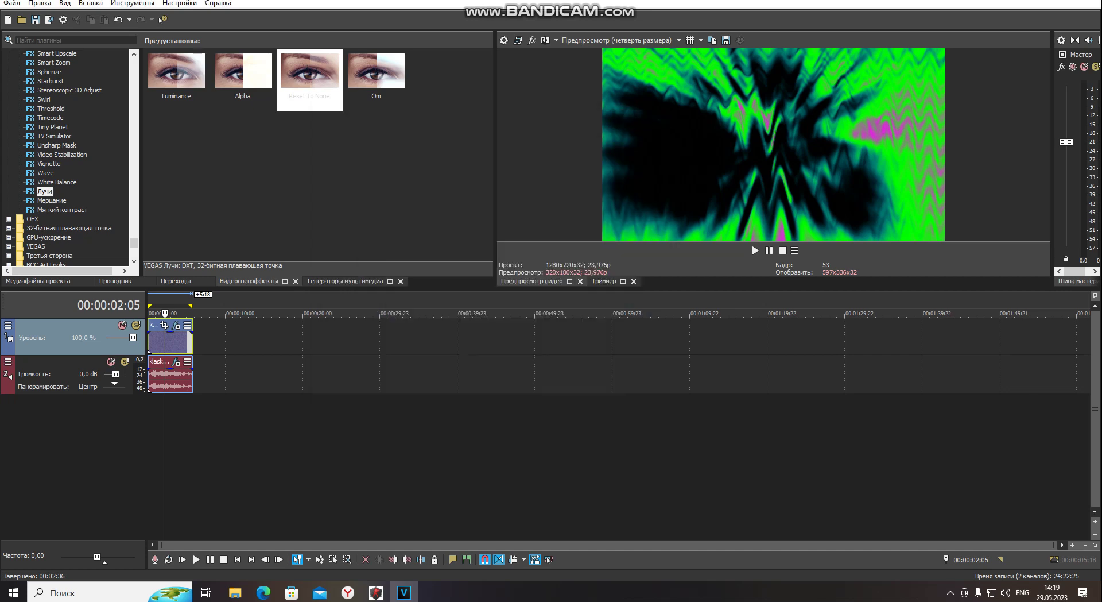
click(176, 361)
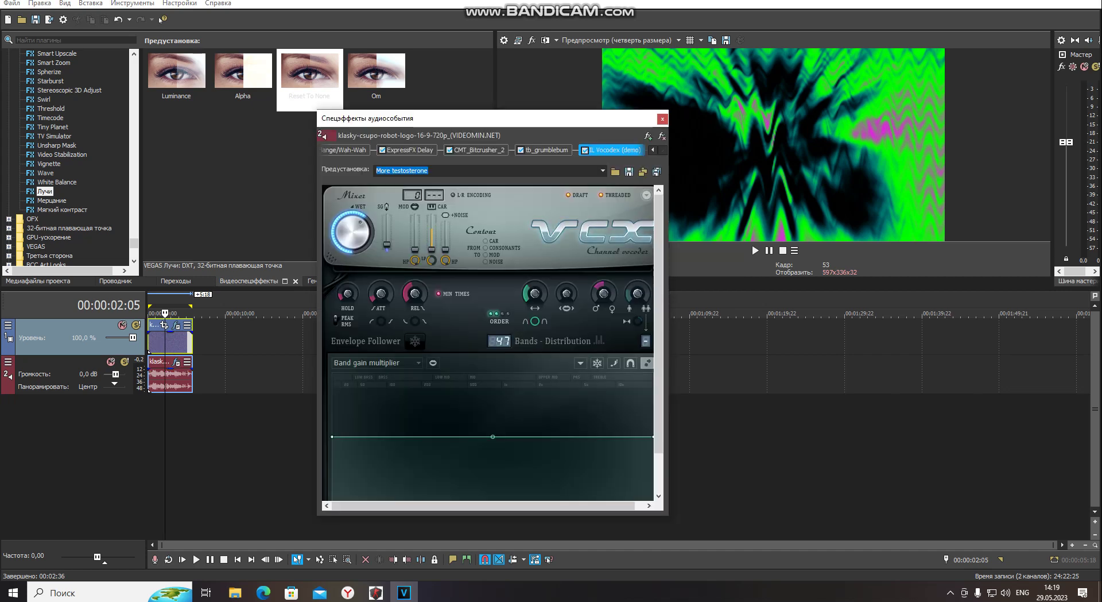
key(Escape)
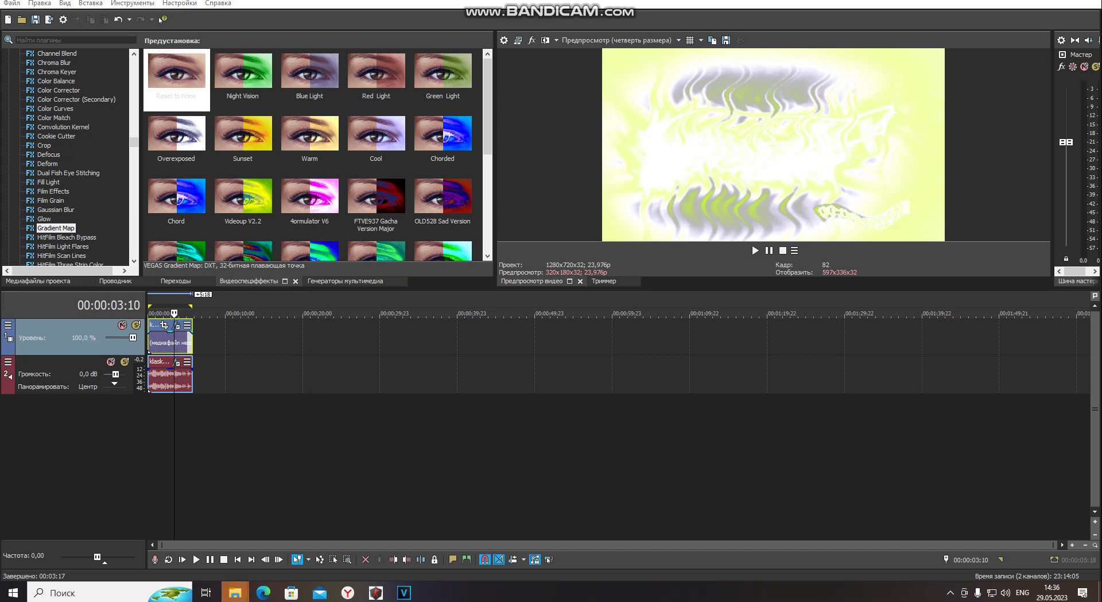
Open the video event's effect chain and review the Мерцание, first Wave, Timecode and second Wave settings.
click(177, 325)
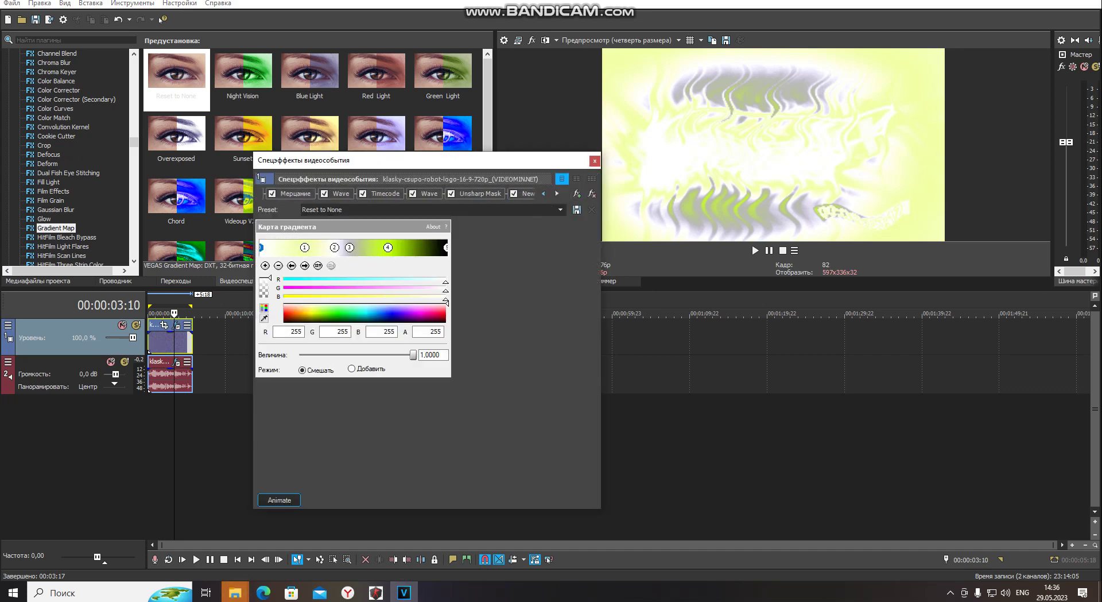
click(328, 194)
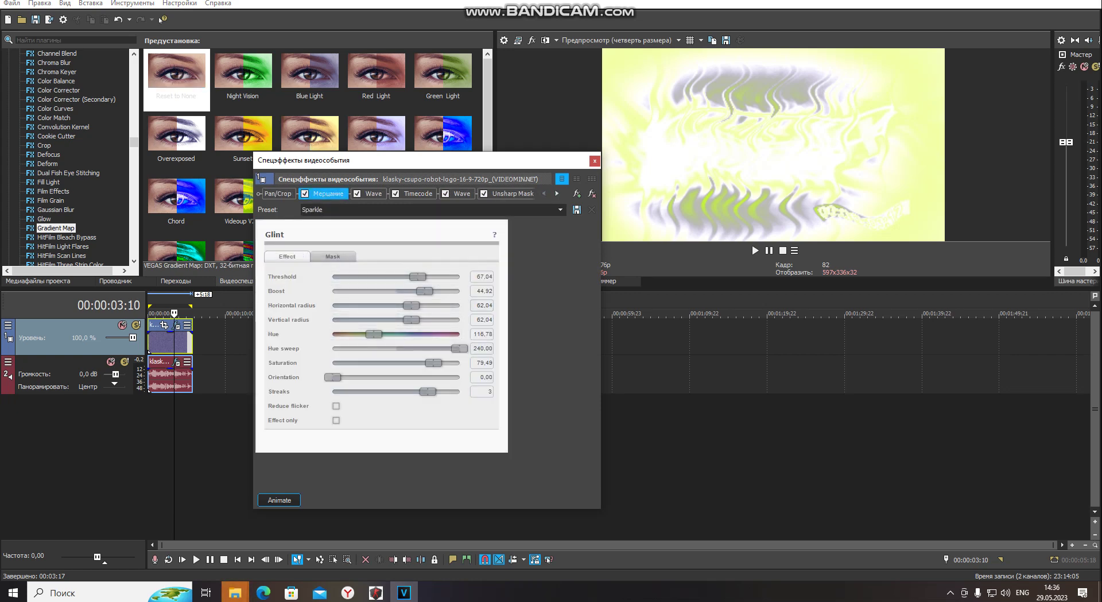
click(373, 193)
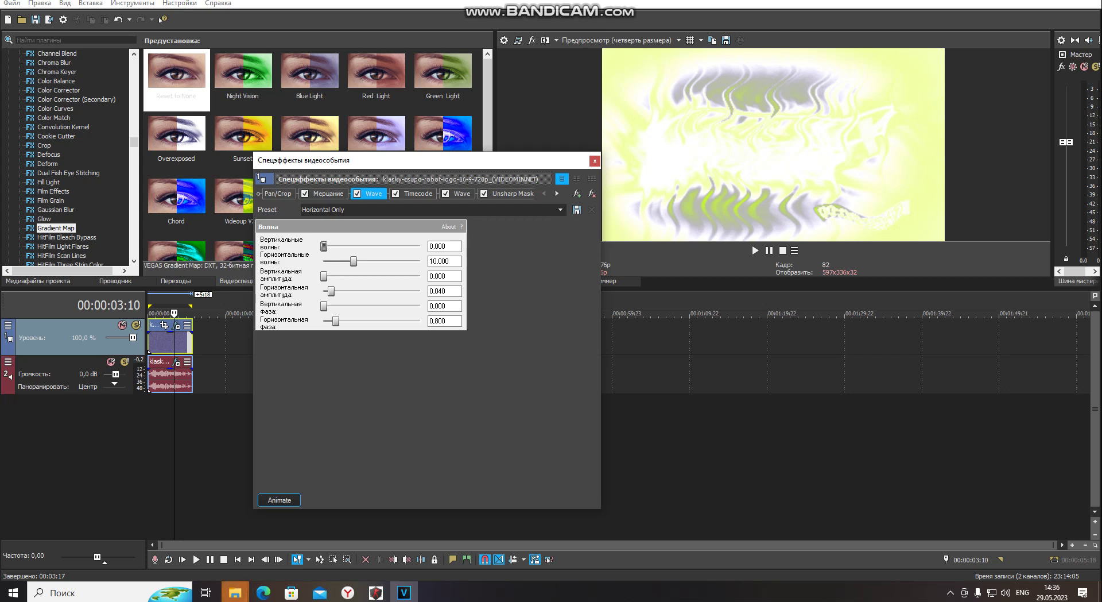
click(415, 193)
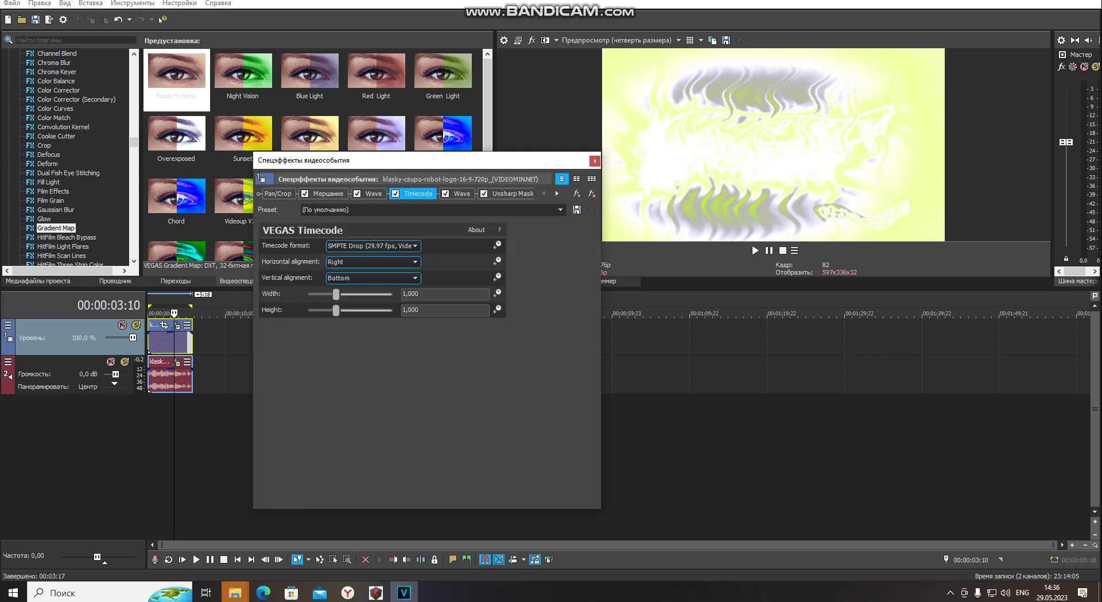
click(457, 194)
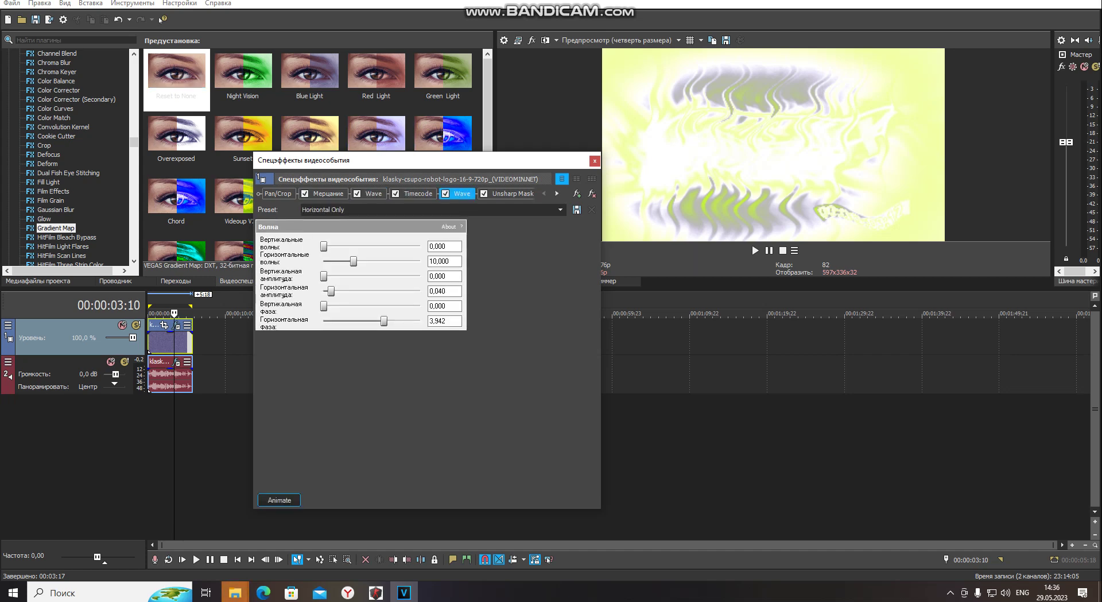
Review the Unsharp Mask settings and each of the four NewBlue ME Wiggle effects in the video event's chain.
click(556, 193)
click(557, 194)
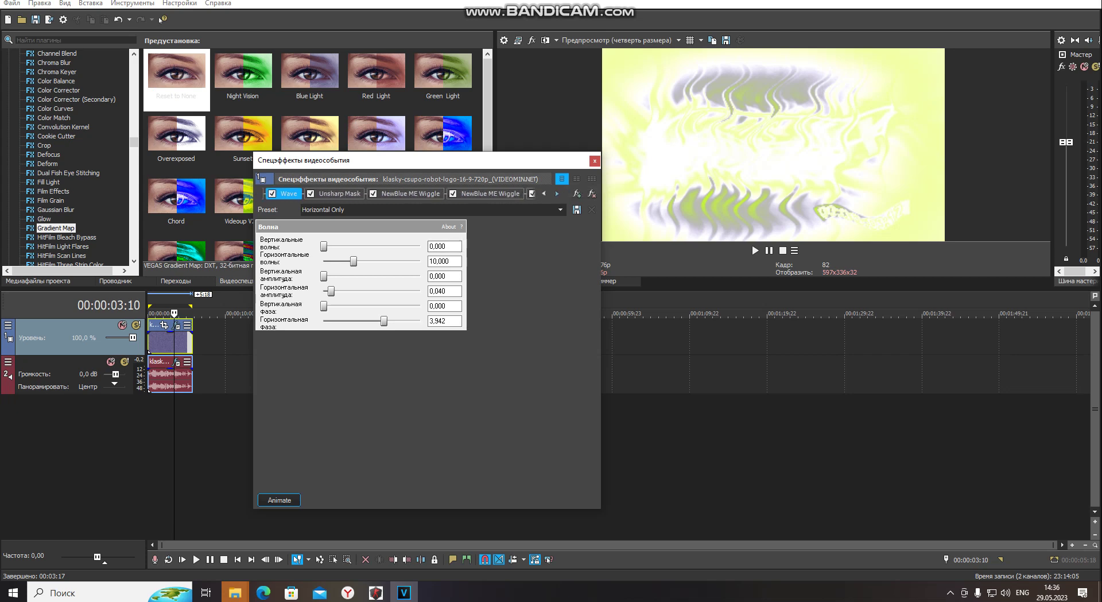
click(557, 193)
click(338, 194)
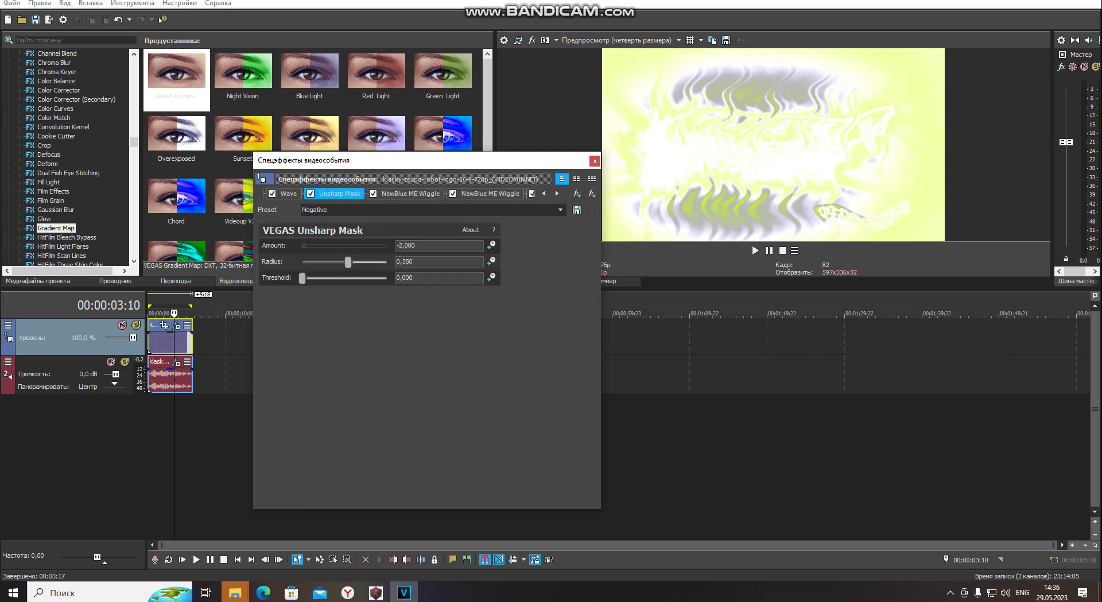
click(410, 193)
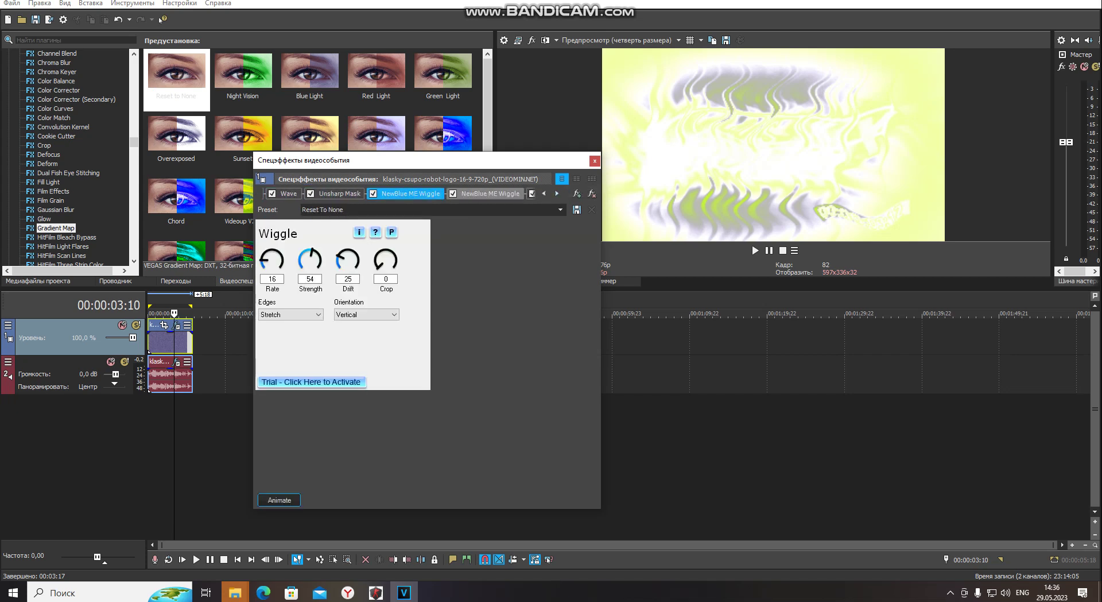
click(490, 193)
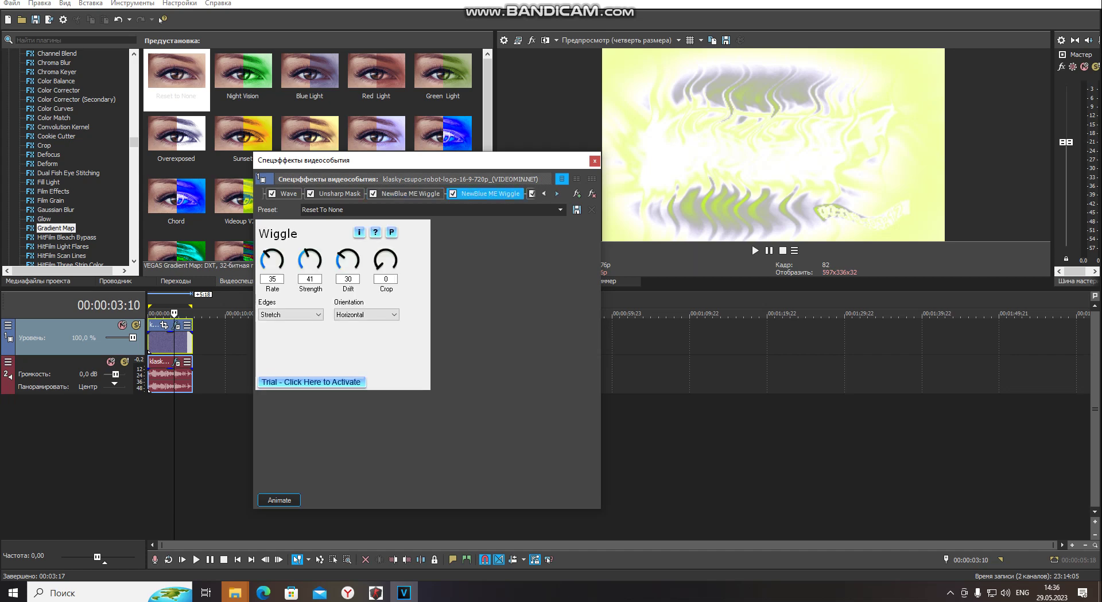
scroll(304, 194, down, 3)
click(304, 194)
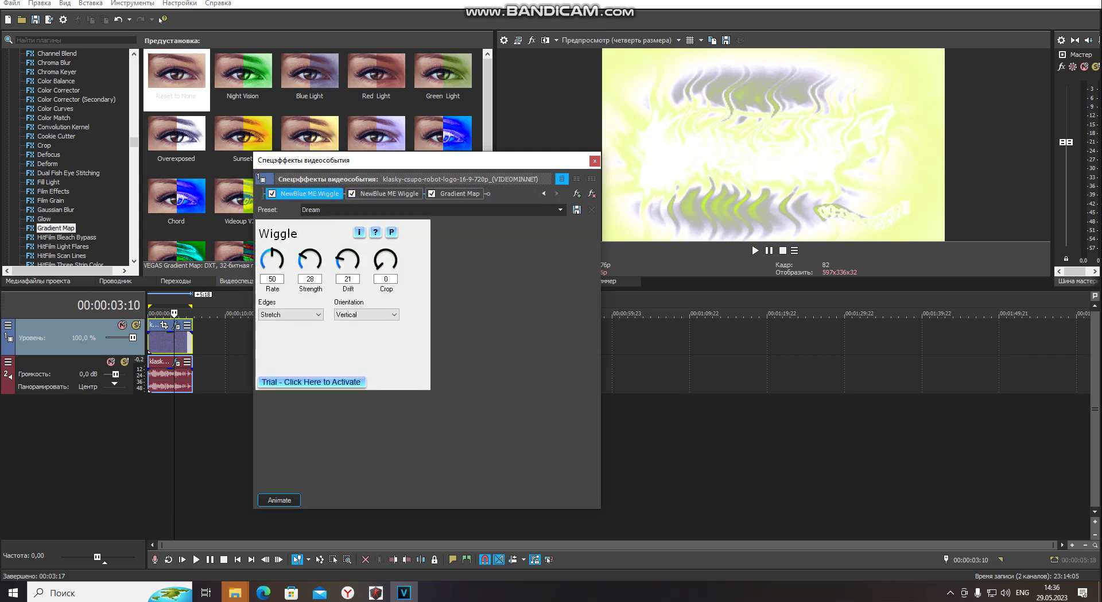
click(389, 194)
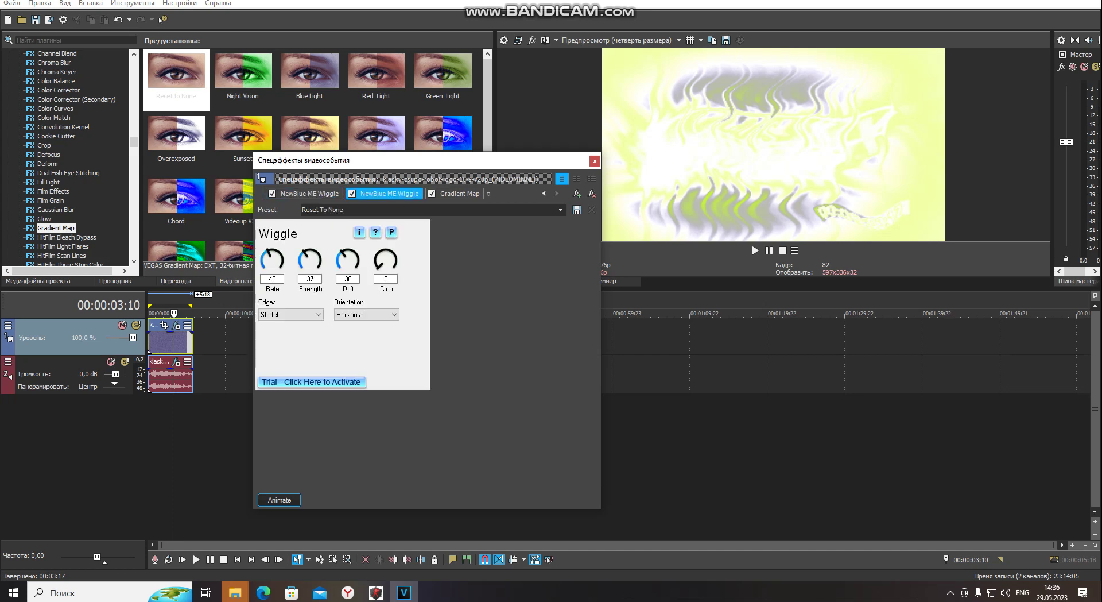
Inspect the colour points of the Gradient Map at the end of the chain, and close the video effects window.
click(460, 194)
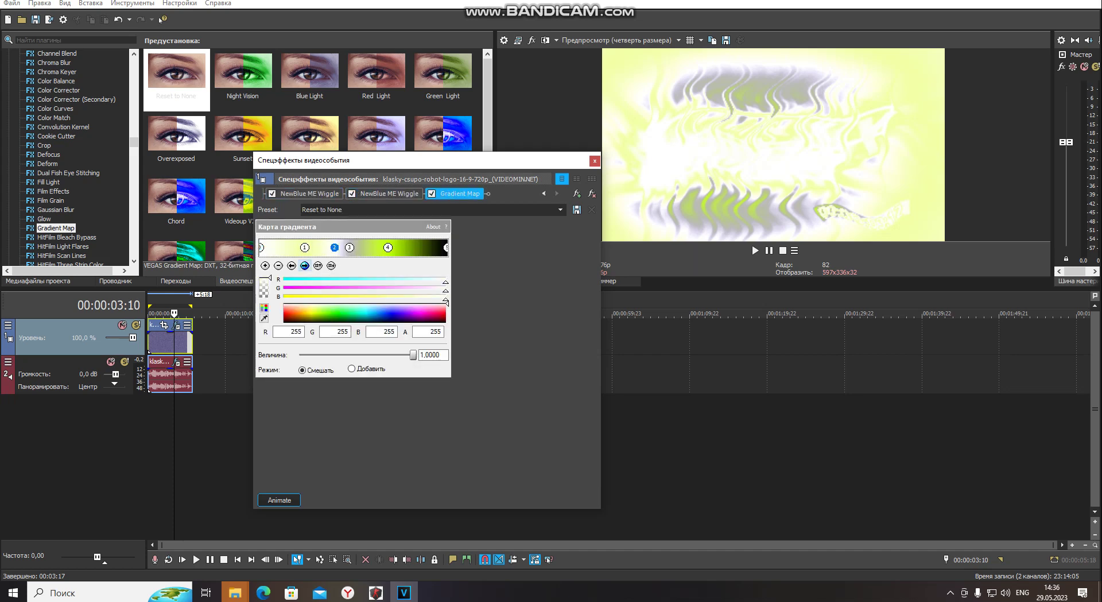
click(350, 247)
click(447, 247)
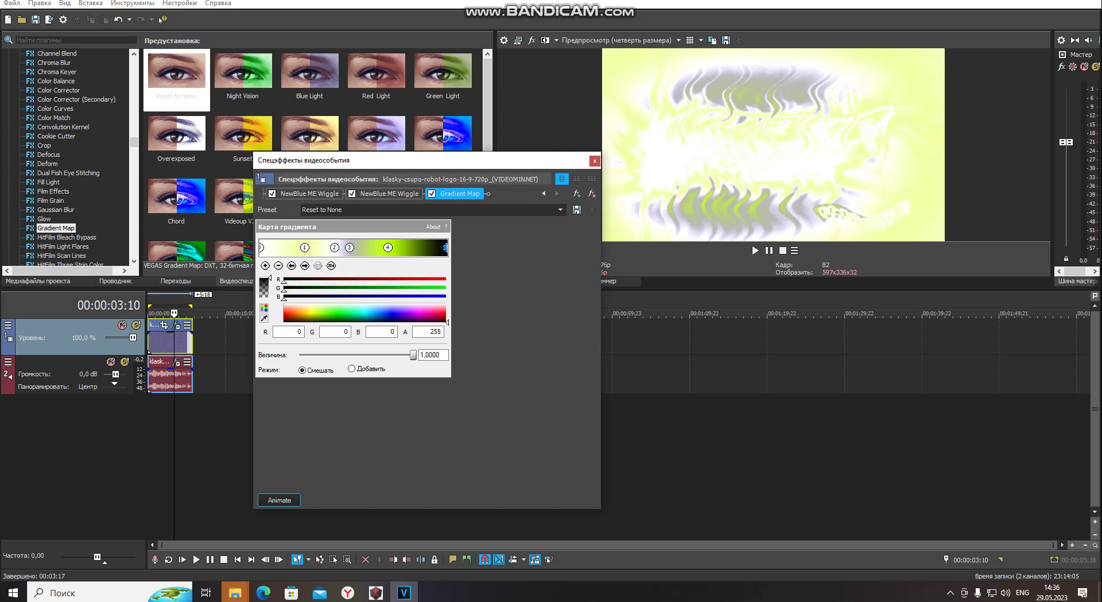
click(595, 161)
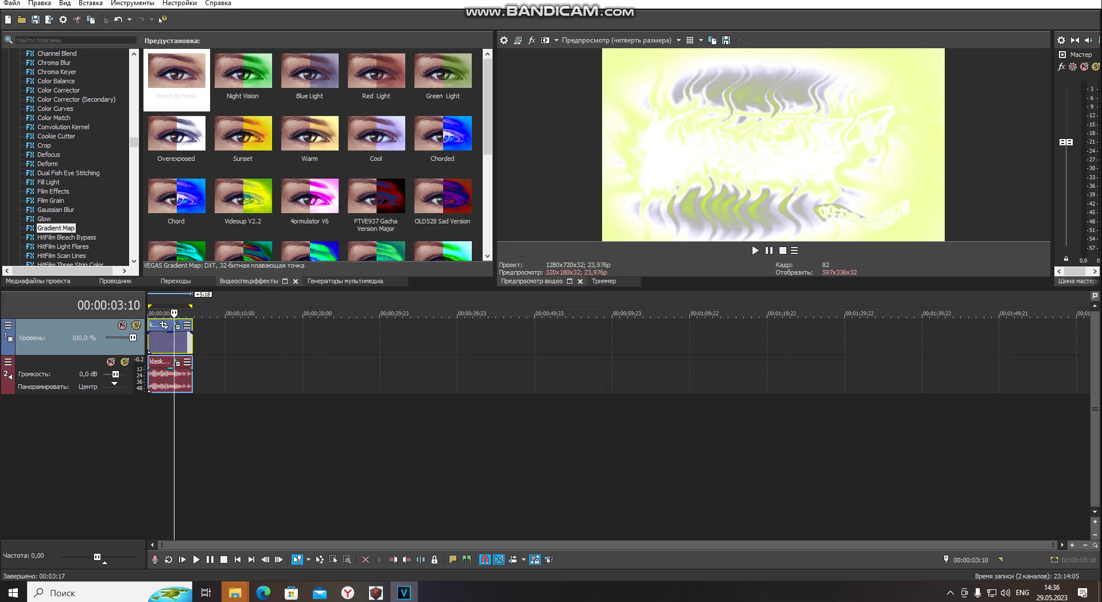
Open the audio event's effect chain and review the ERZATZ, ExpressFX Amplitude Modulation, IO/Phaser and tb_grumblebum settings.
click(177, 361)
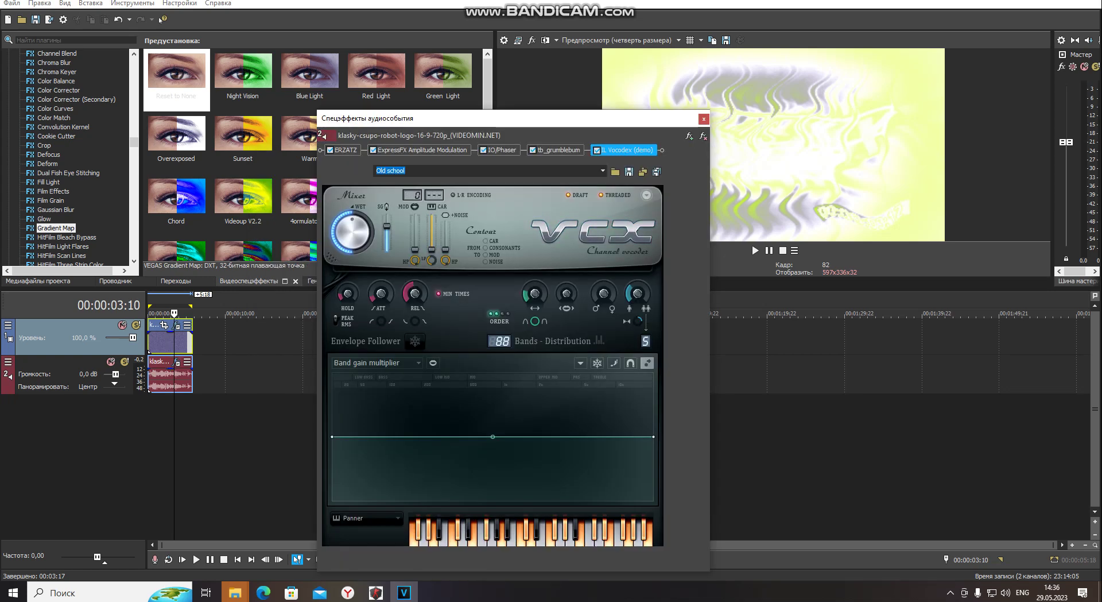
click(346, 149)
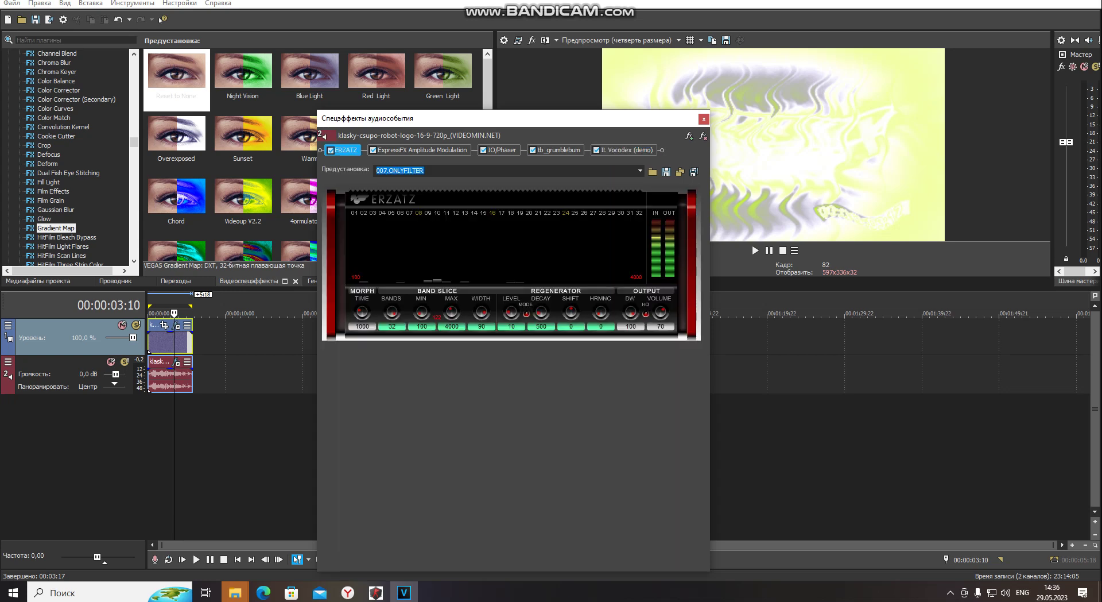
click(422, 150)
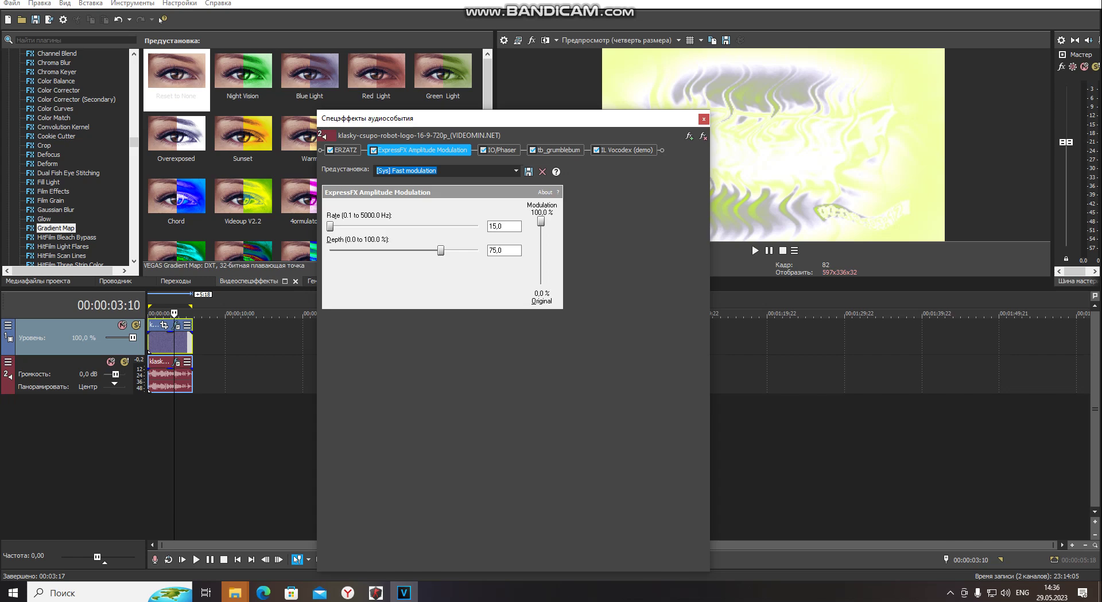
click(501, 150)
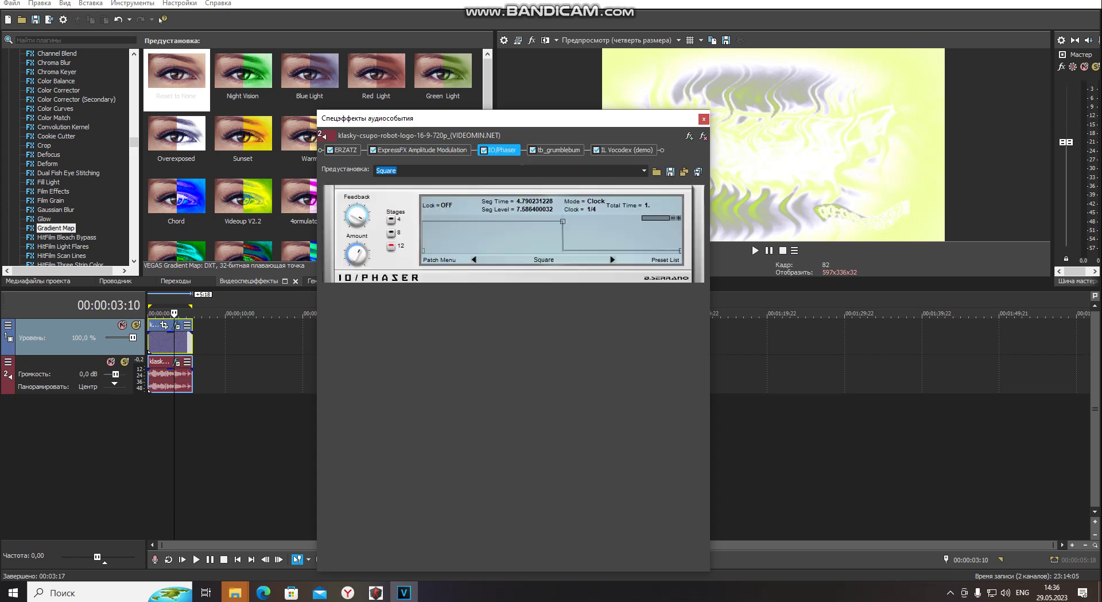
click(558, 150)
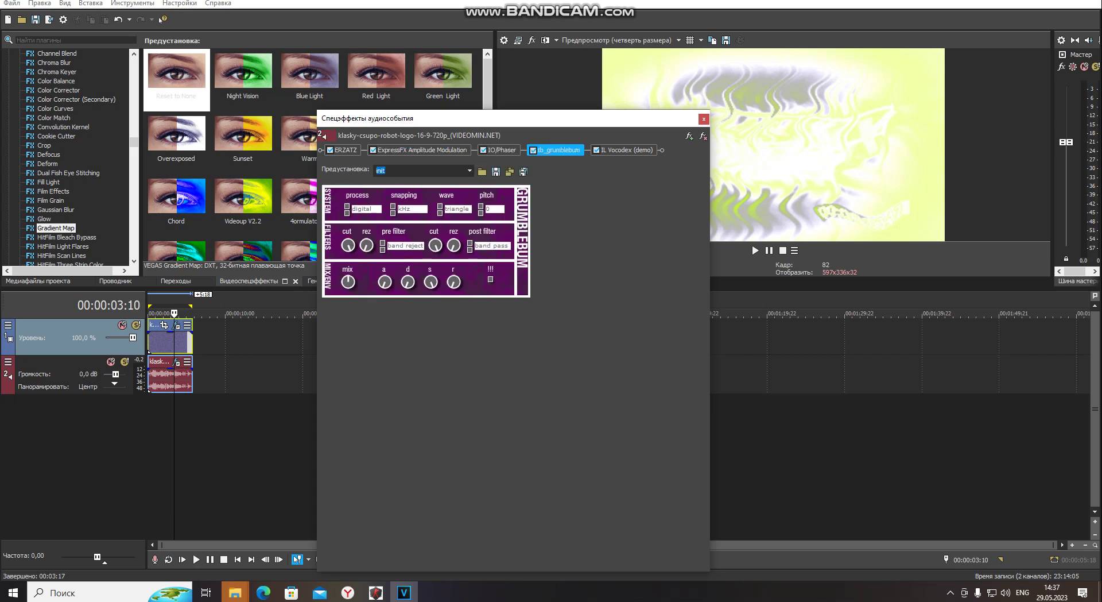
Examine the IL Vocodex effect after tb_grumblebum down to its keyboard, and close the audio effects window.
click(627, 150)
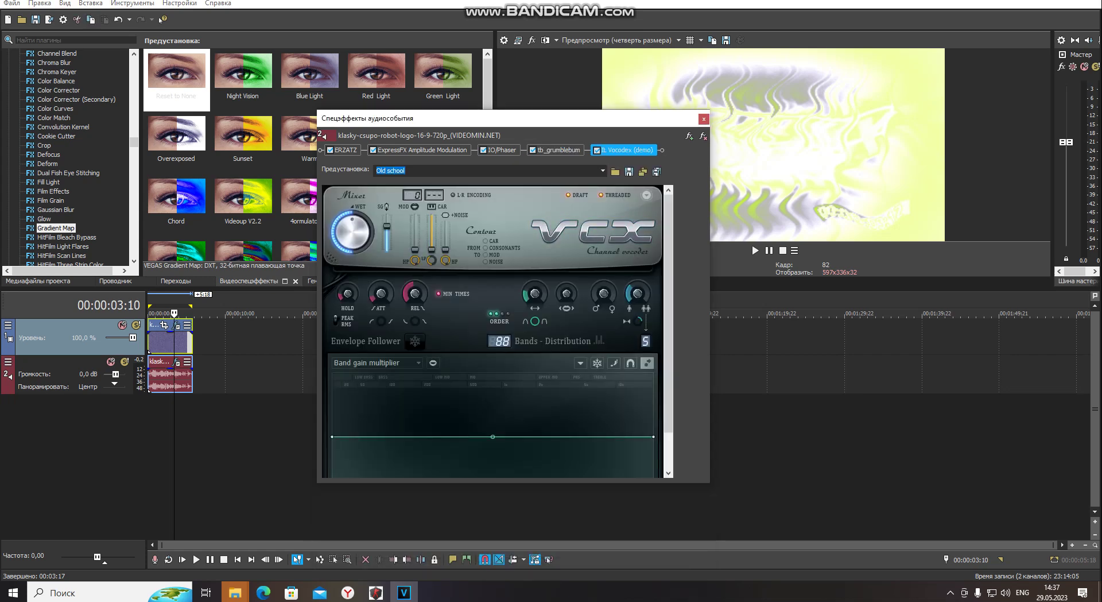
scroll(492, 316, down, 3)
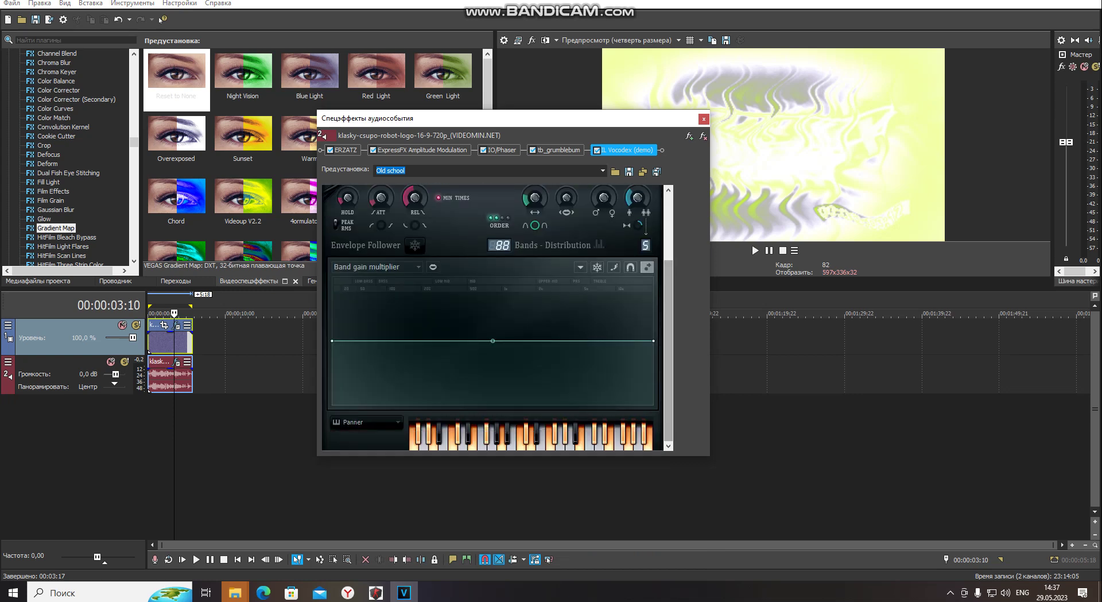
click(703, 119)
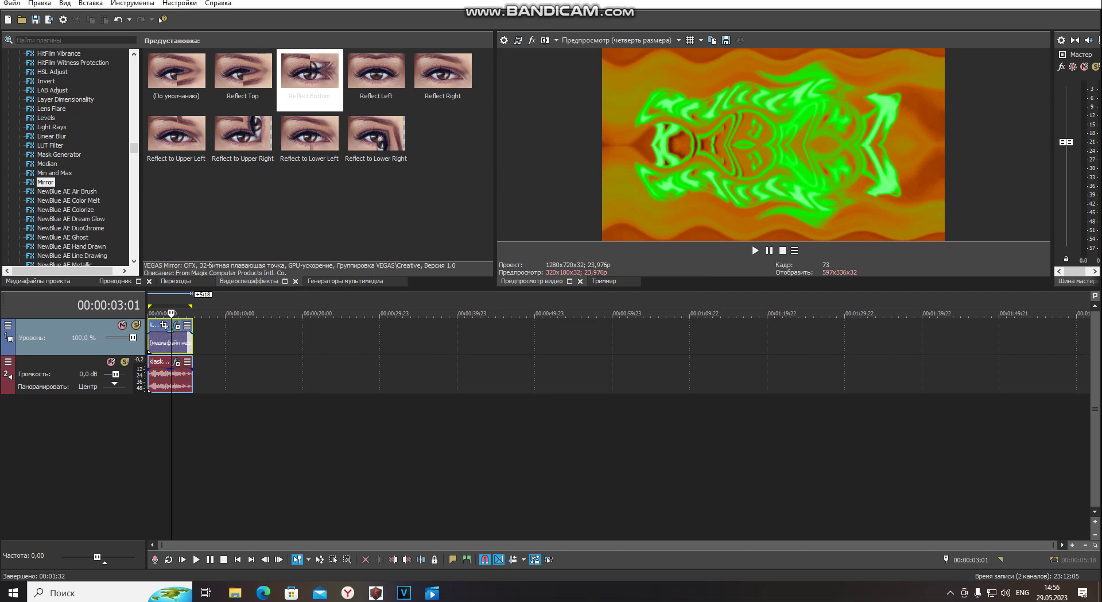
Open the video event's effect chain and review the TV Simulator, first NewBlue ME Wiggle, Wave and second Wiggle settings.
click(177, 324)
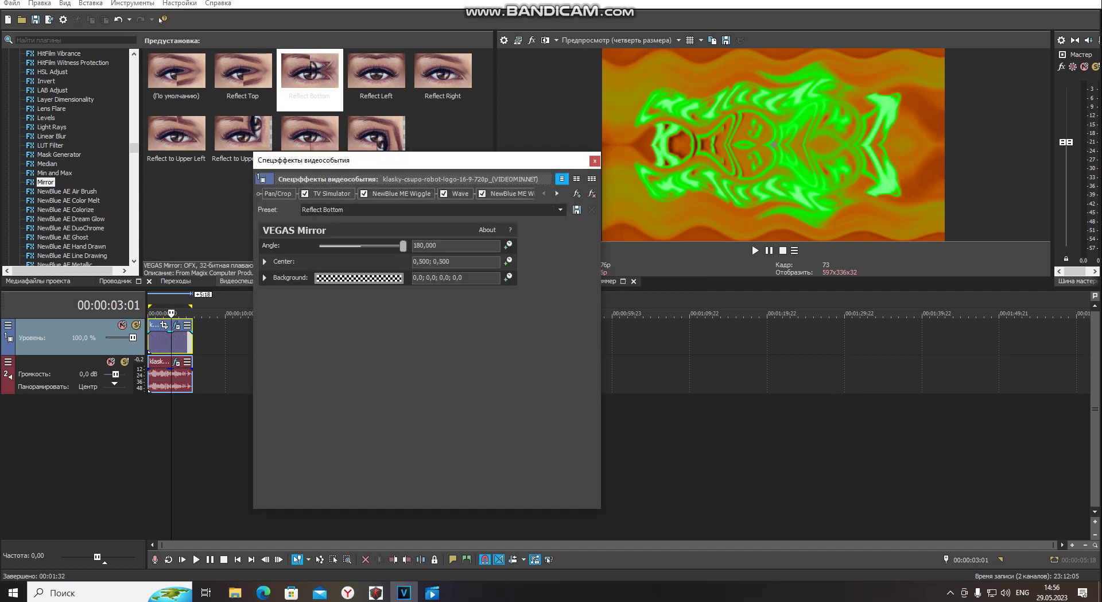
click(332, 194)
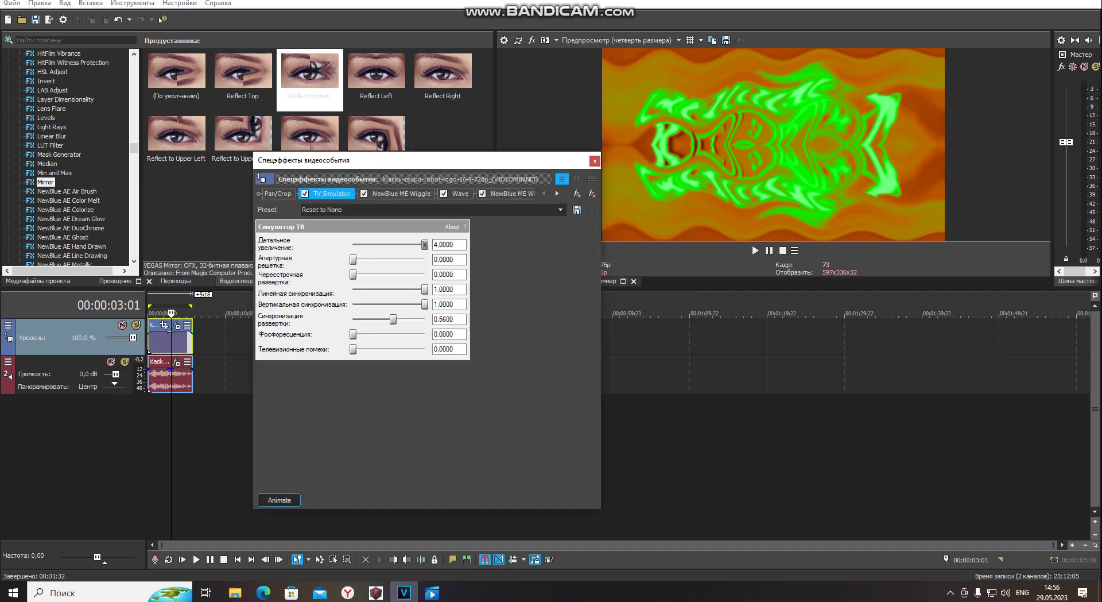
click(401, 194)
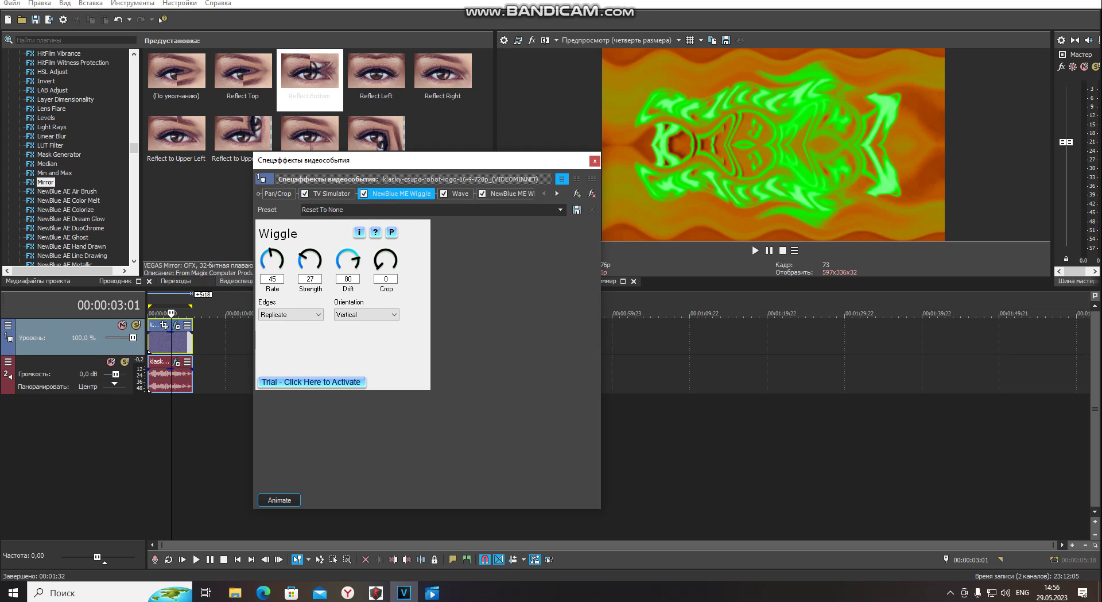
click(456, 194)
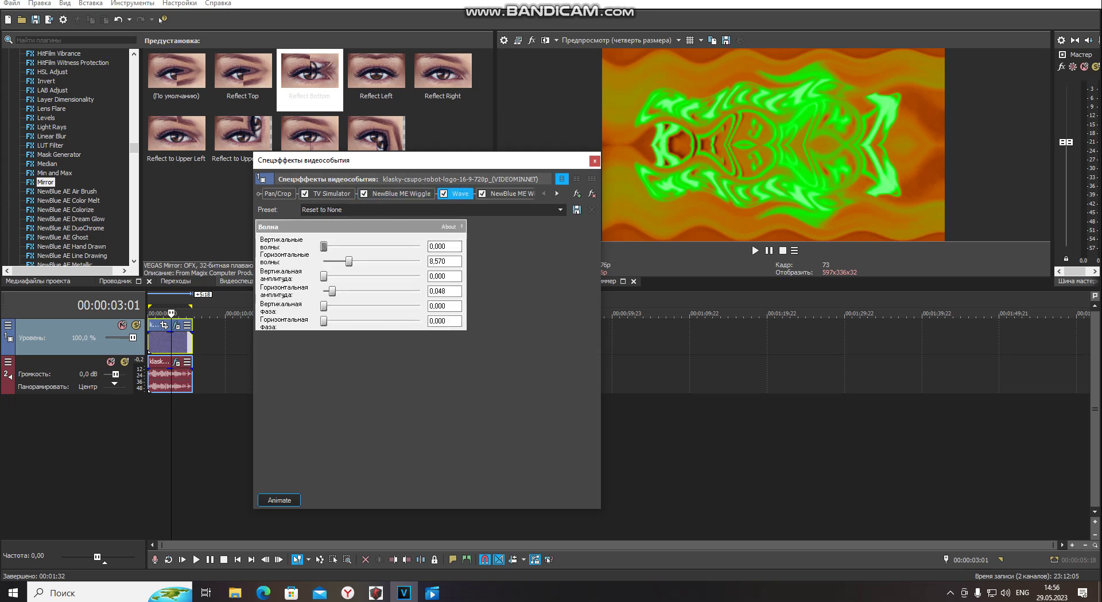
click(557, 193)
click(557, 193)
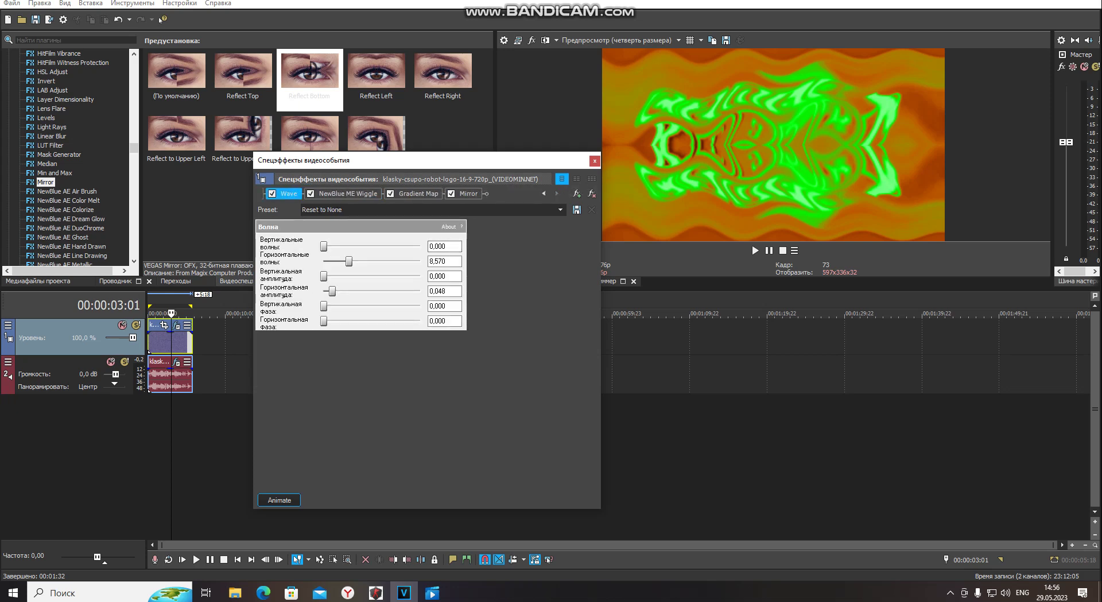
click(344, 193)
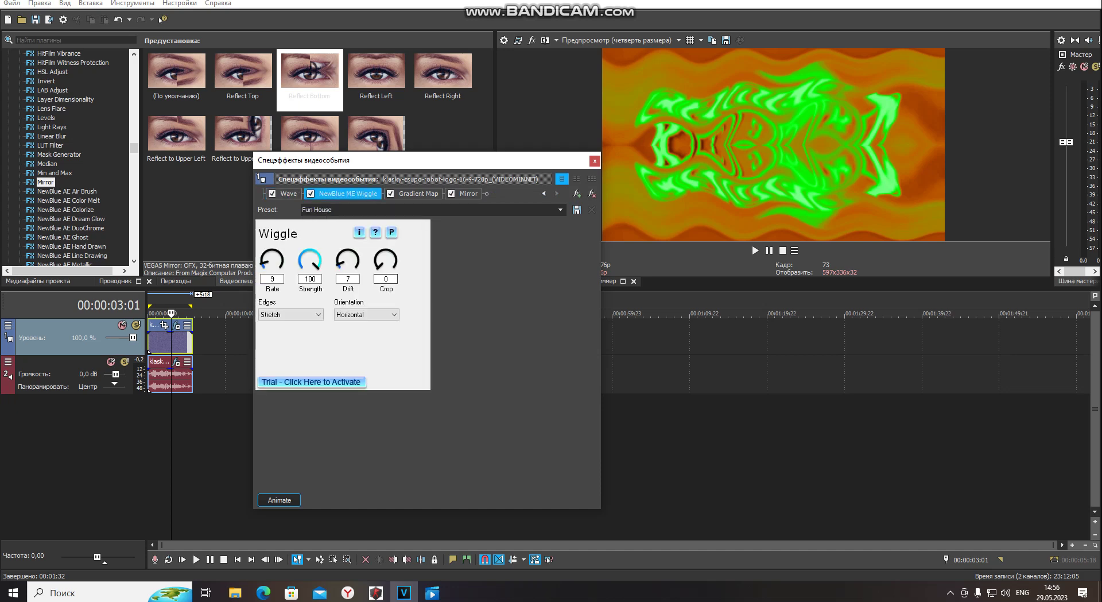
Inspect each colour point of the Gradient Map, review the Mirror settings, and close the video effects window.
click(418, 193)
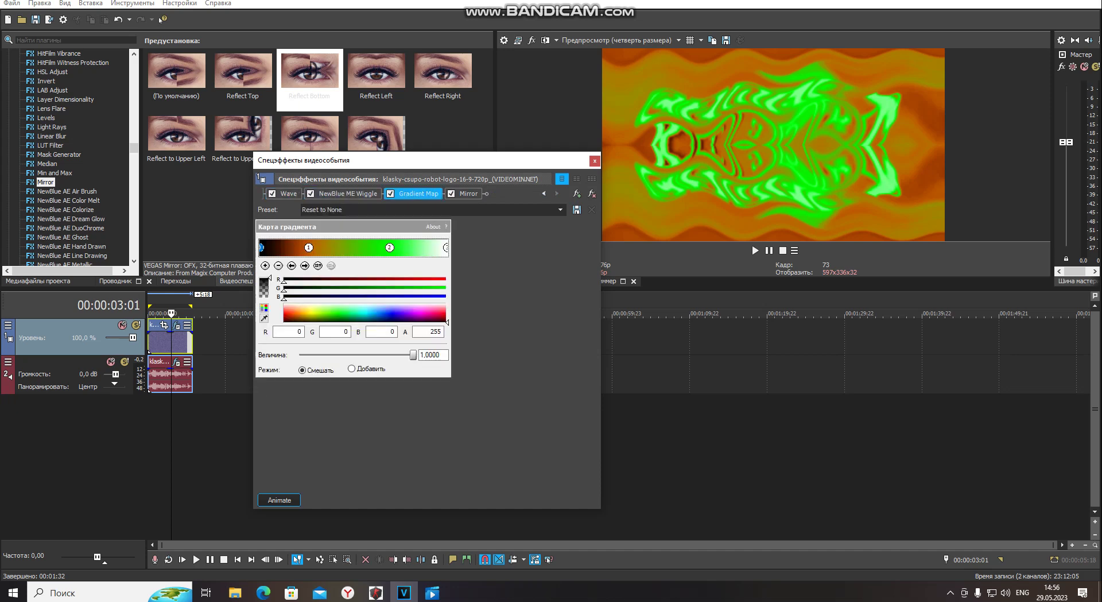
click(304, 265)
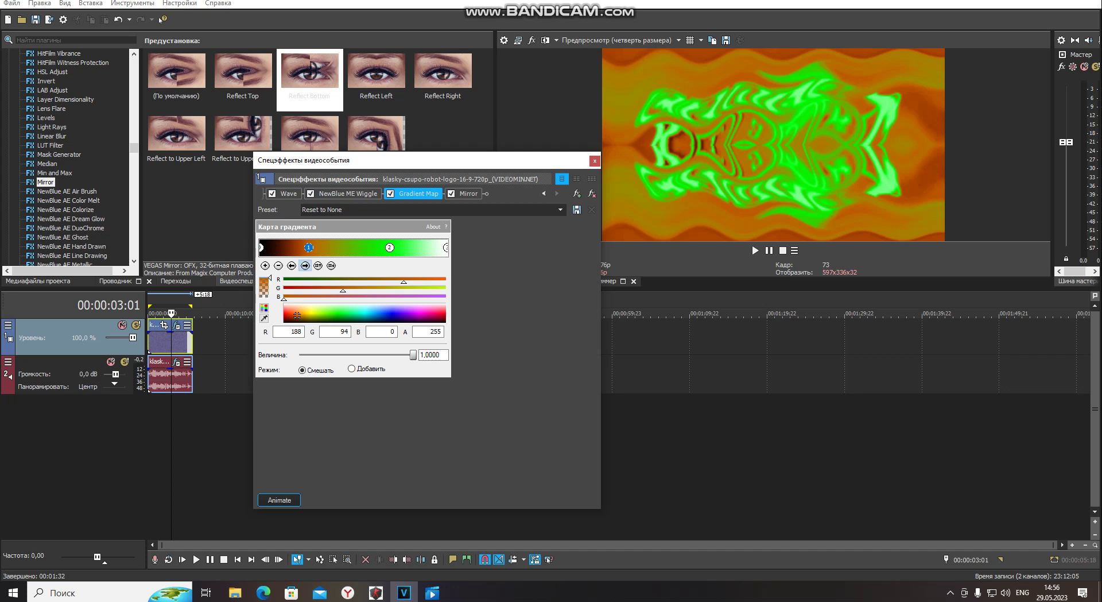
click(305, 265)
click(304, 265)
click(468, 193)
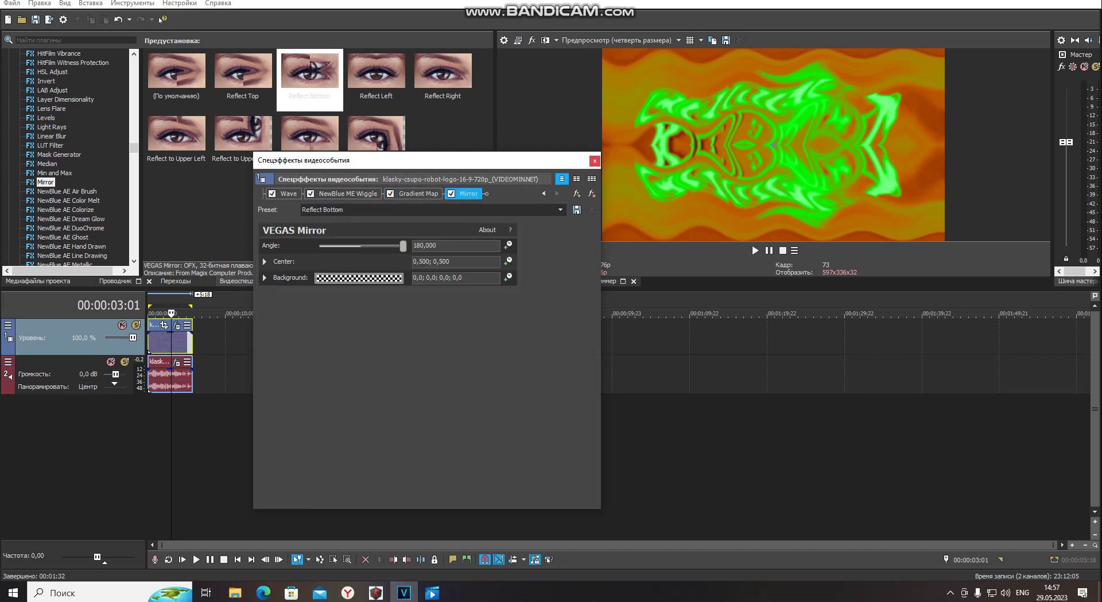
click(595, 160)
Open the audio event's effect chain and review the Phazor, Orange Vocoder and tb_grumblebum settings.
click(176, 361)
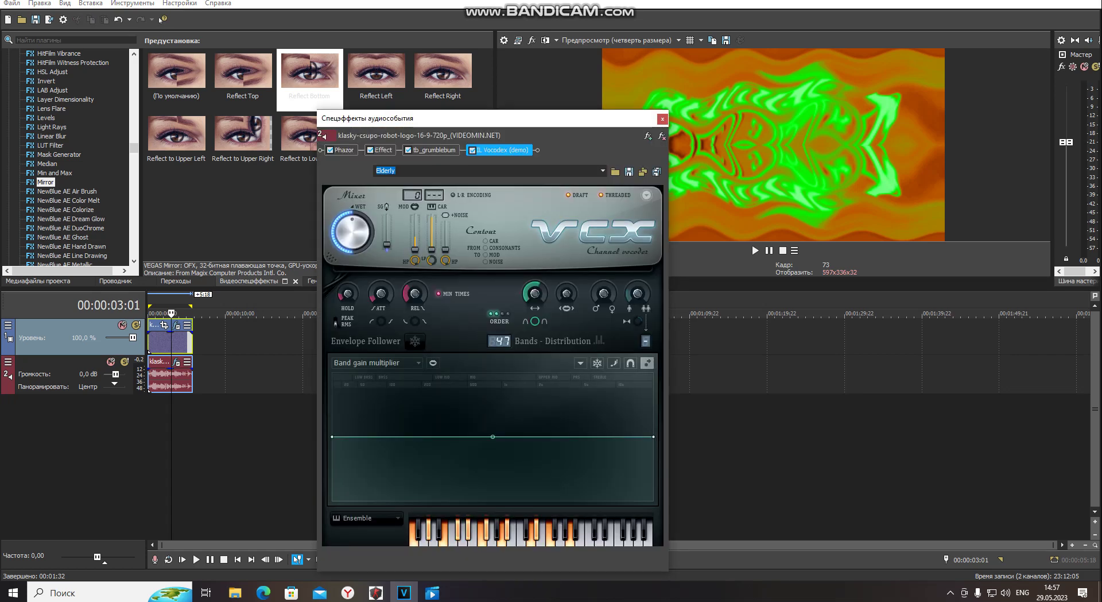
click(343, 149)
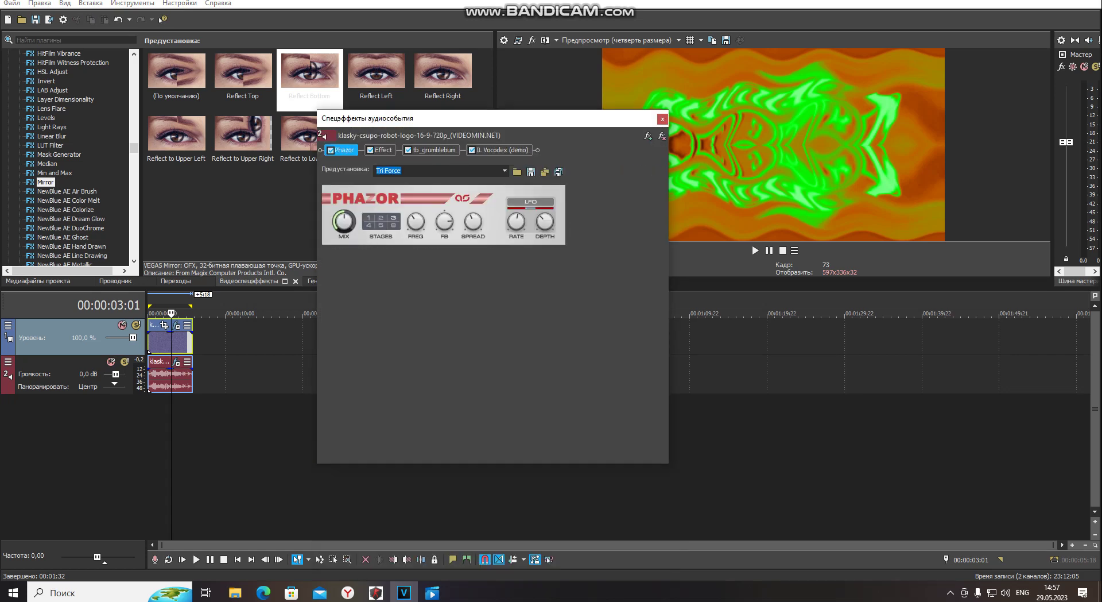
click(381, 150)
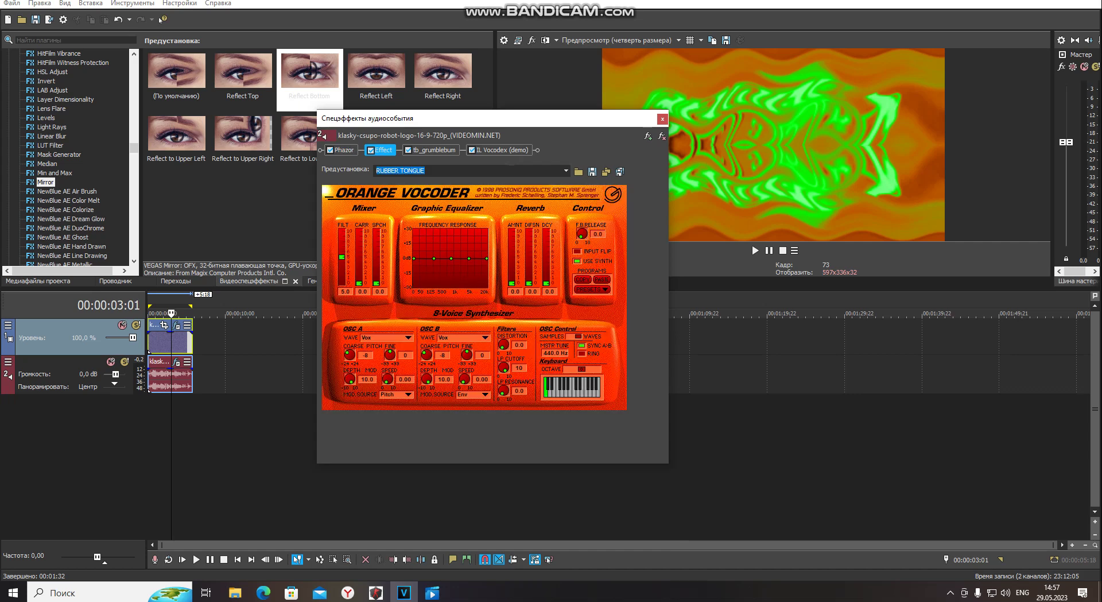
click(434, 149)
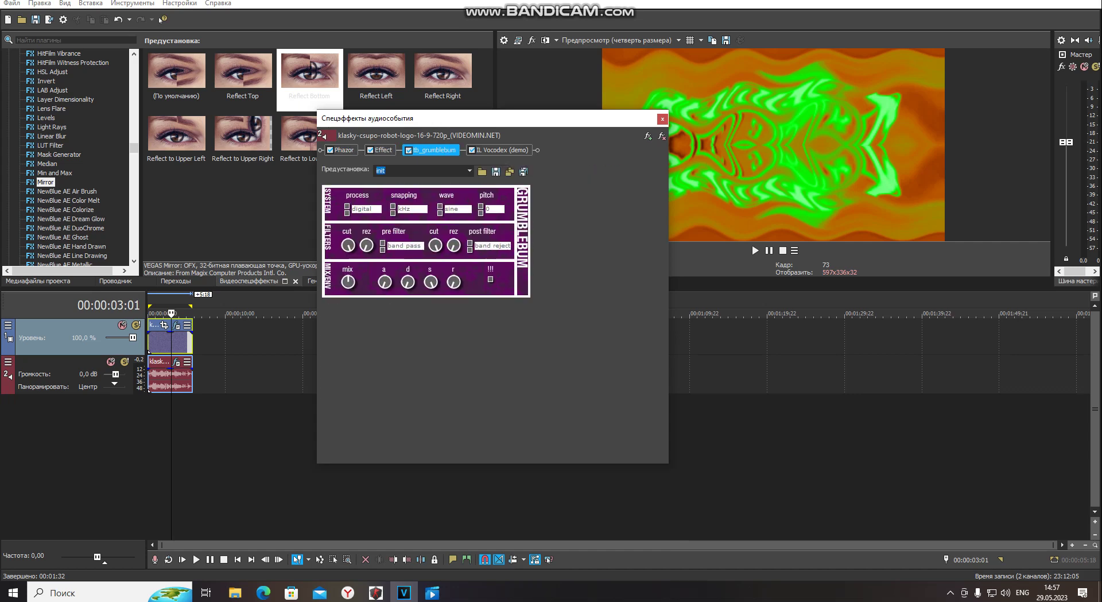
Examine the Elderly preset of IL Vocodex from its mixer to its keyboard, and close the audio effects window.
click(502, 150)
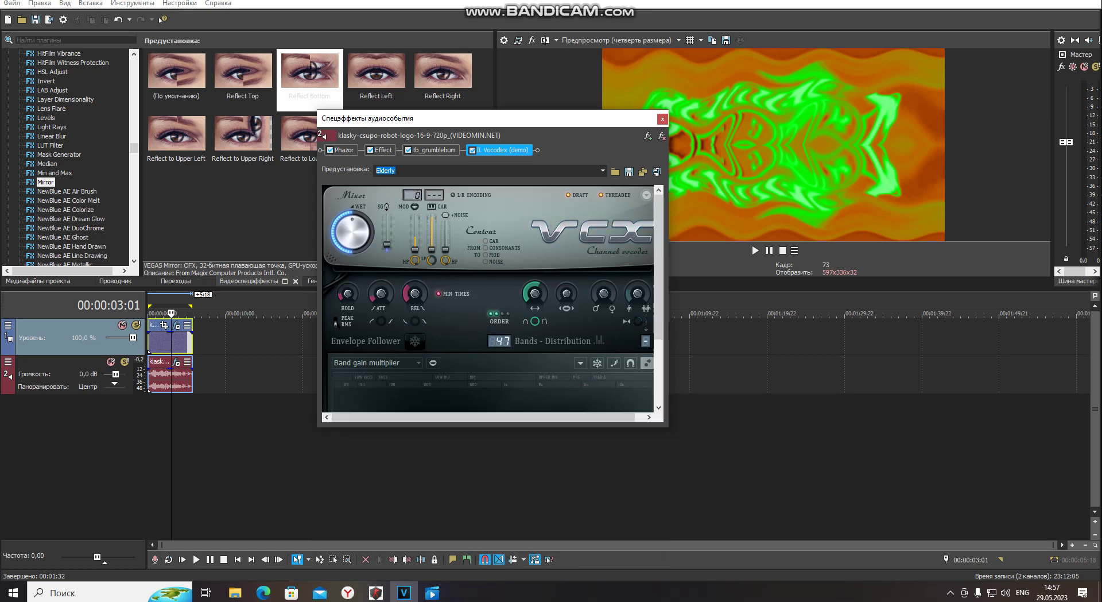
scroll(492, 284, down, 3)
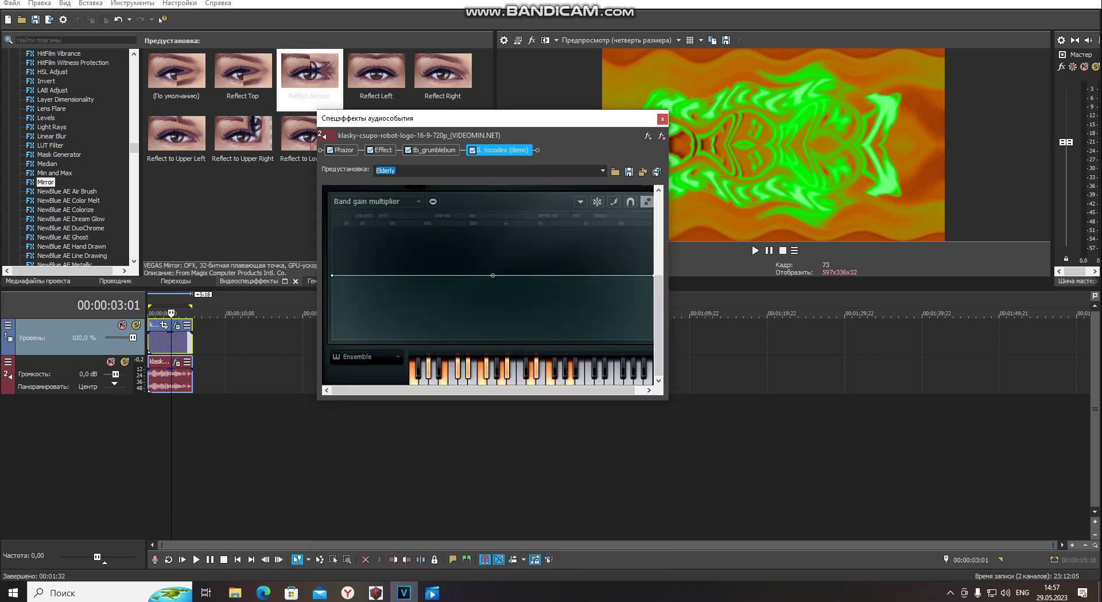
click(663, 119)
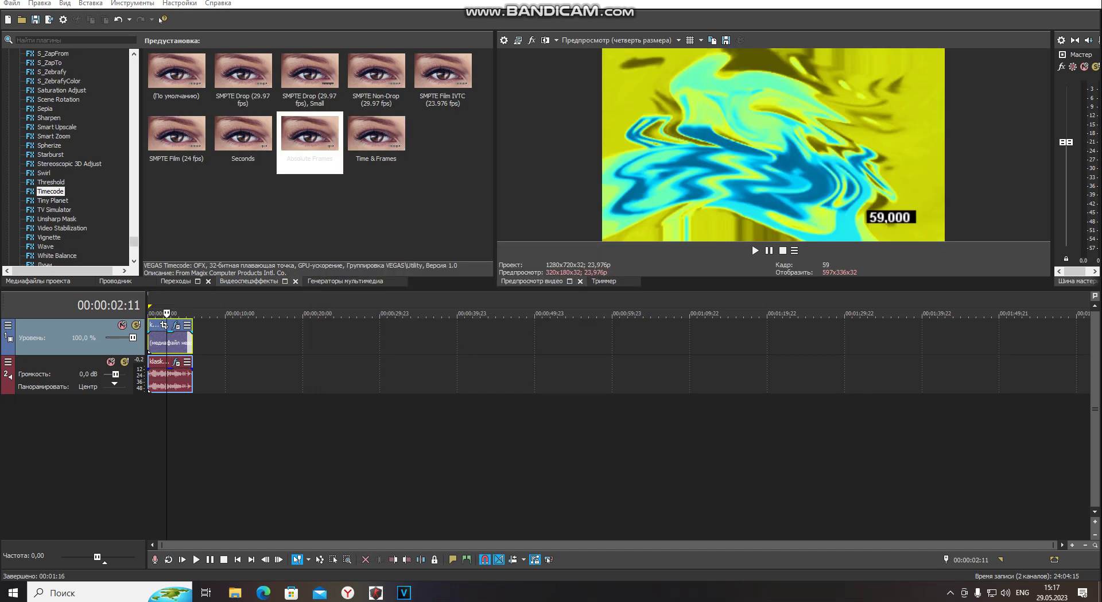
Open the video event's effect chain and review the first NewBlue ME Wiggle, Swirl and second Wiggle settings.
click(177, 325)
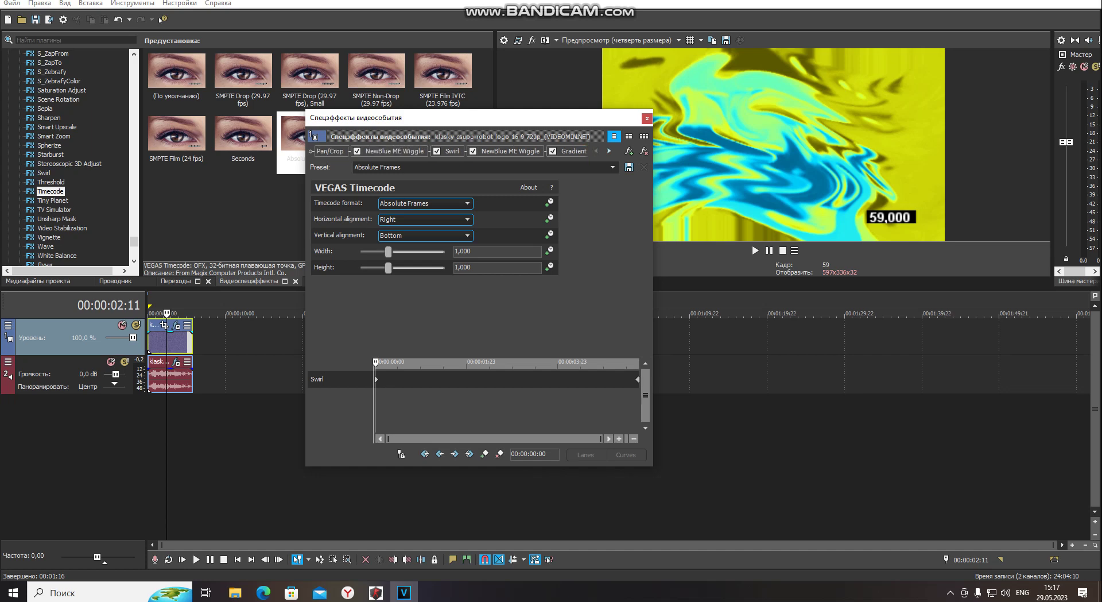
click(395, 151)
click(451, 151)
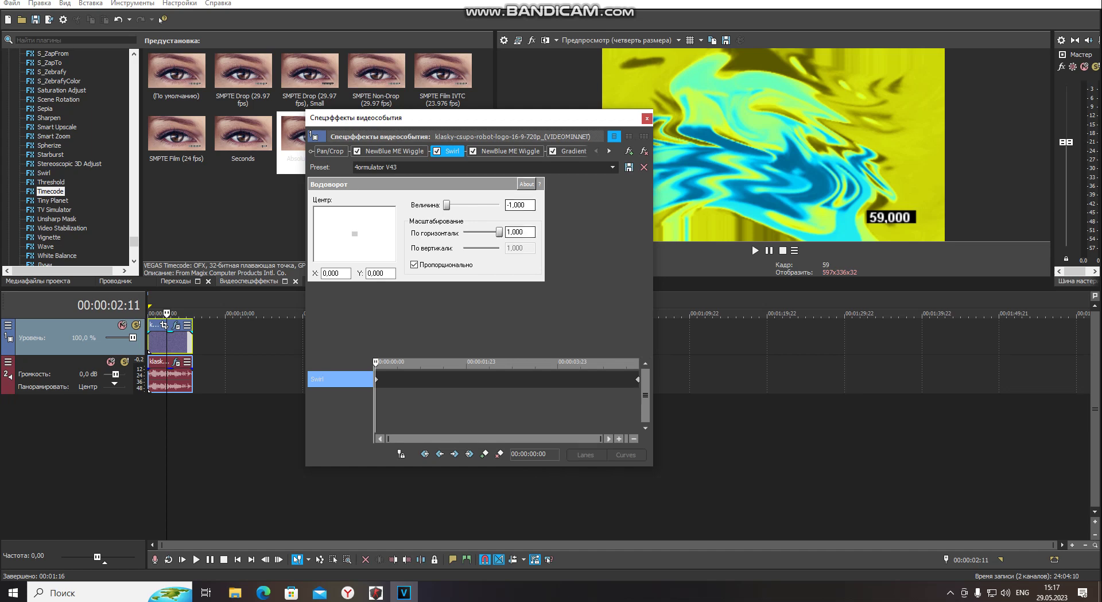
click(506, 151)
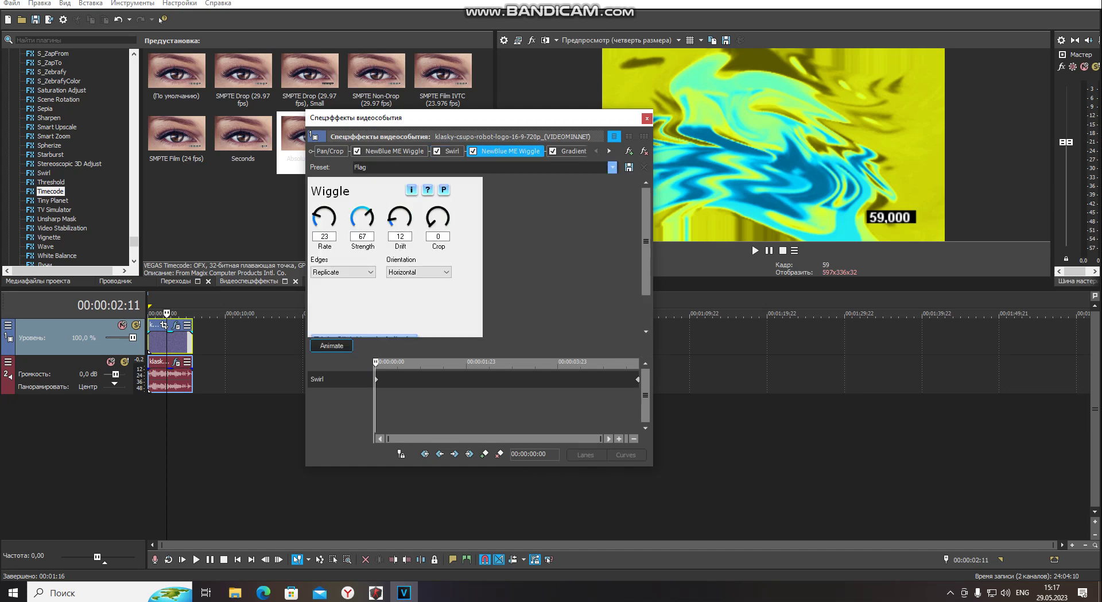
Go to the Gradient Map near the end of the video chain and inspect each of its colour points.
click(609, 151)
click(609, 151)
click(468, 151)
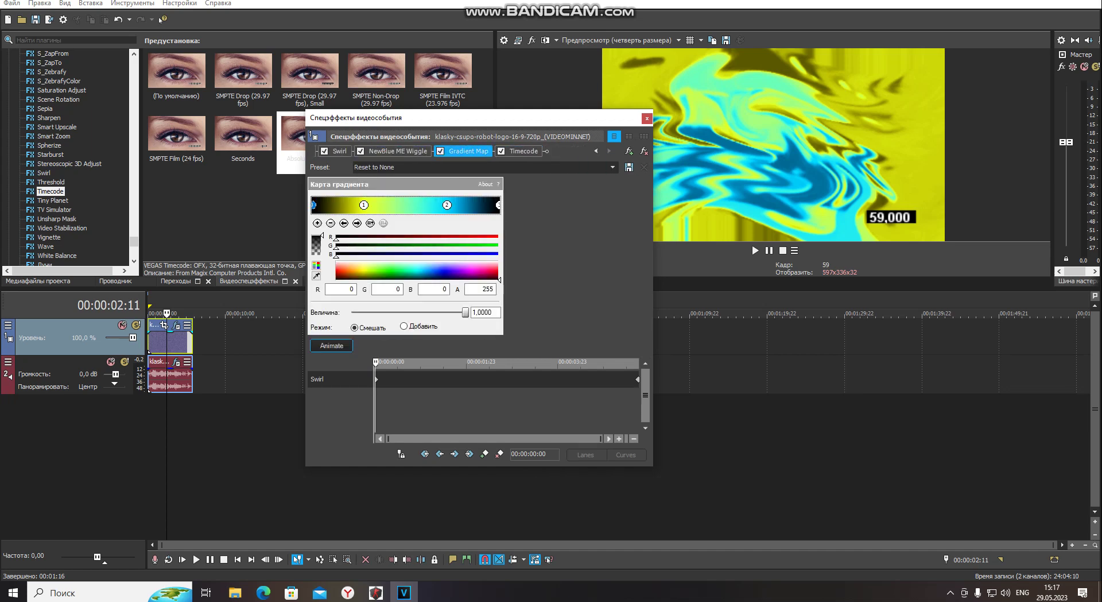
click(357, 223)
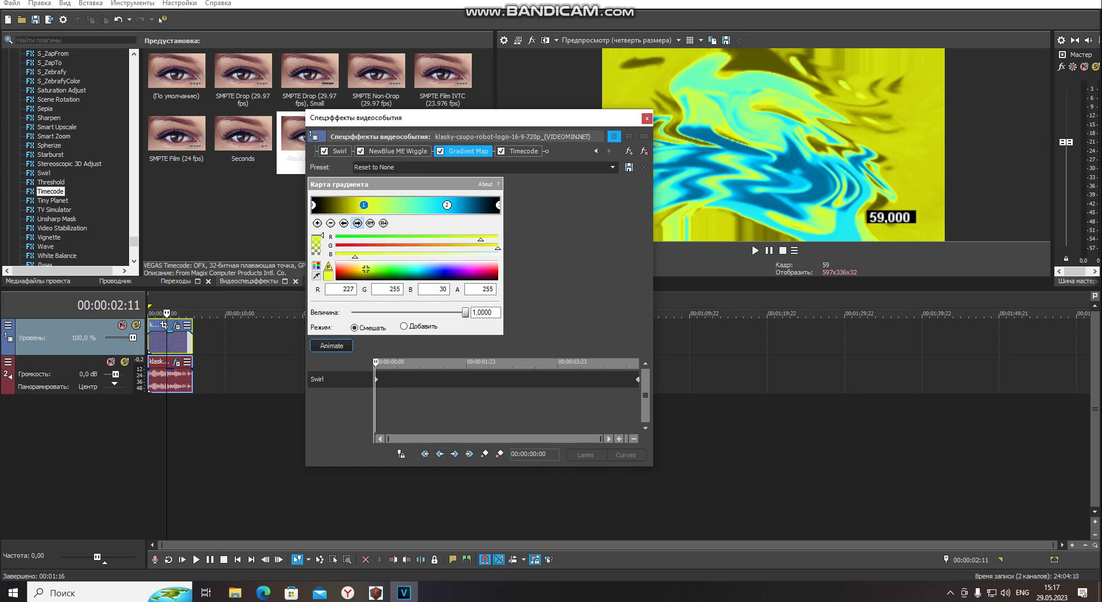
click(357, 223)
click(357, 222)
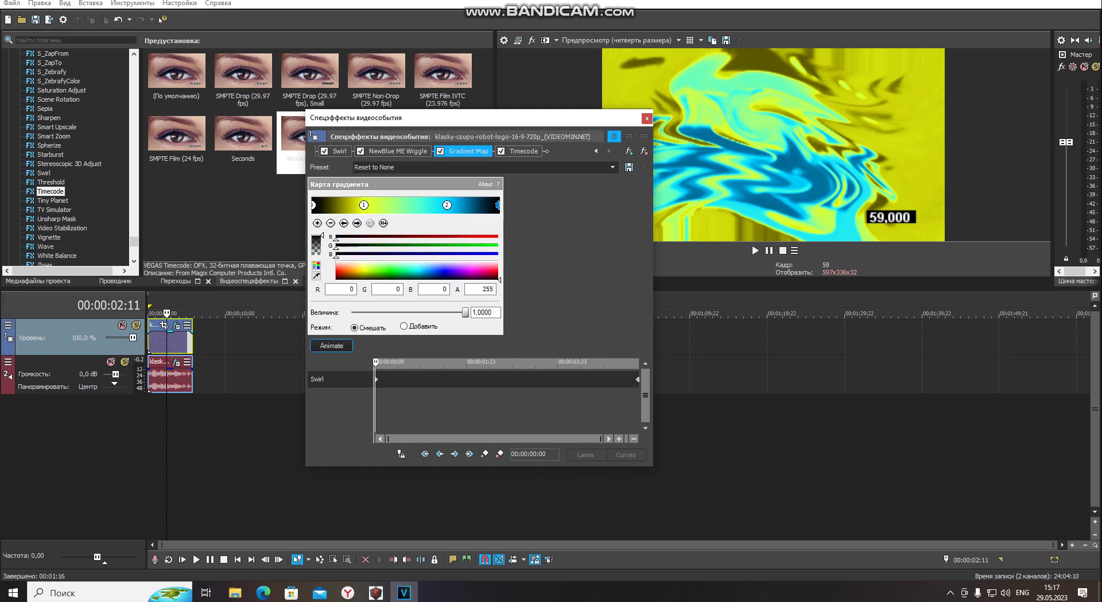
Review the Timecode settings and the Swirl values at its end keyframe, and close the video effects window.
click(523, 151)
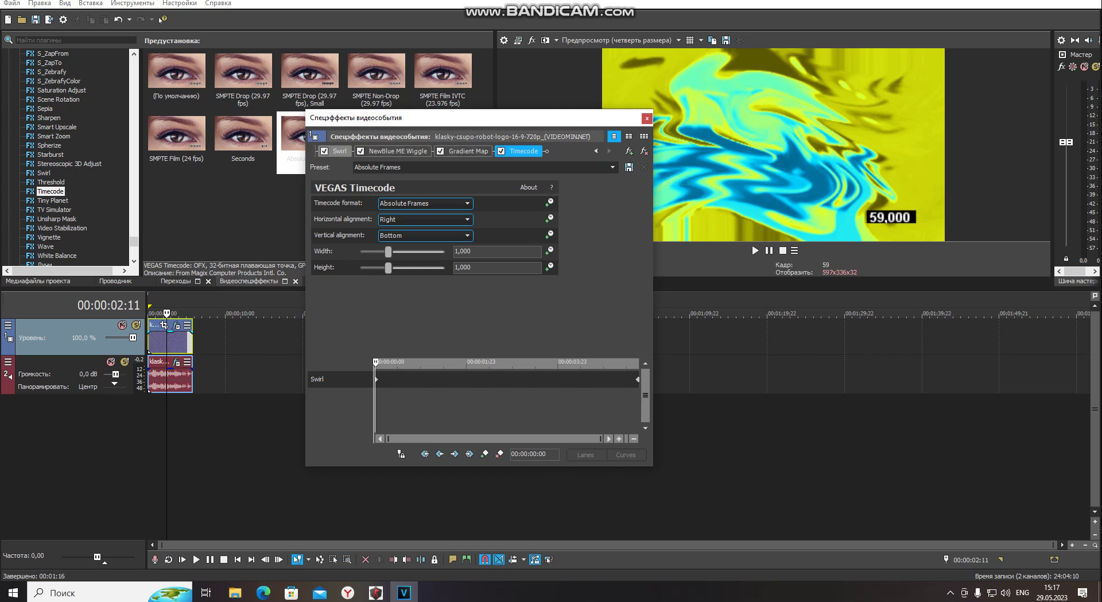
click(339, 151)
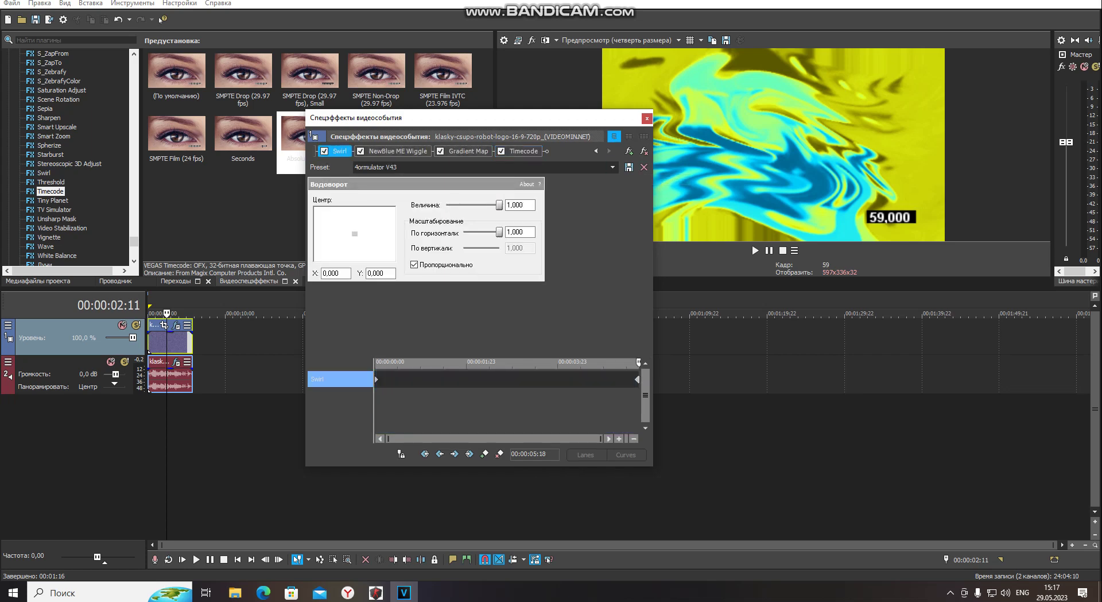
key(Escape)
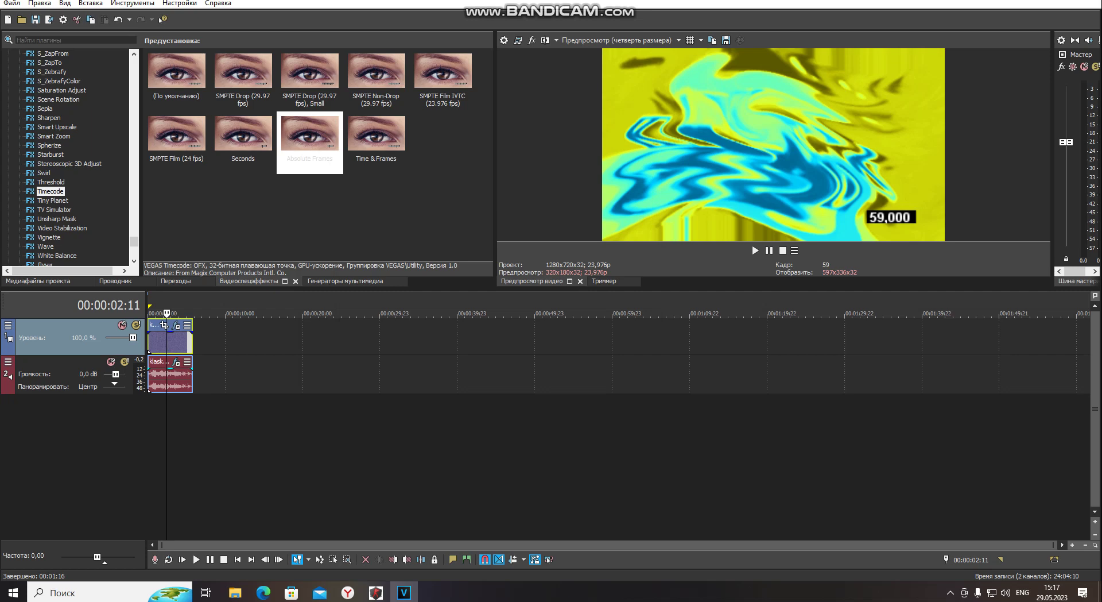
Open the audio event's effect chain and review the ExpressFX Delay, Orange Vocoder, ExpressFX Dynamics and CMT_Bitcrusher_2 settings.
click(176, 361)
click(653, 149)
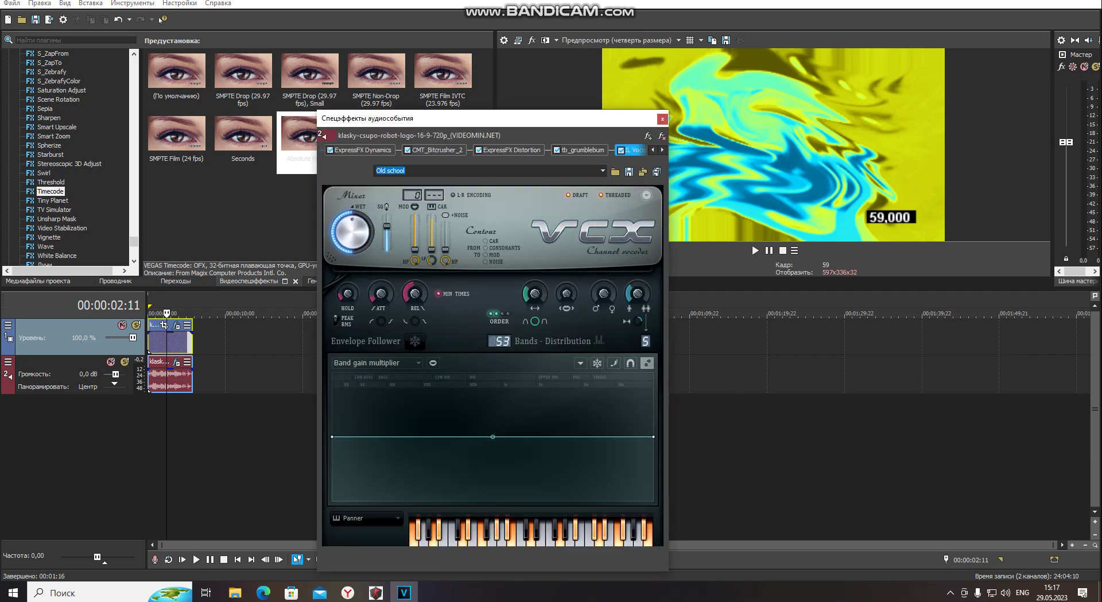
click(358, 150)
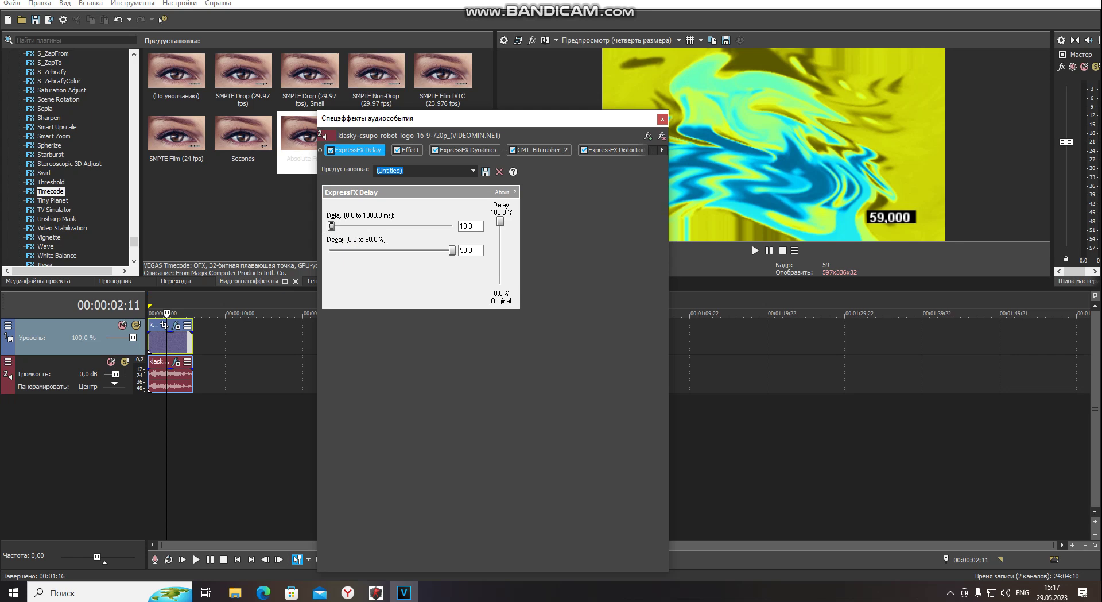
click(407, 149)
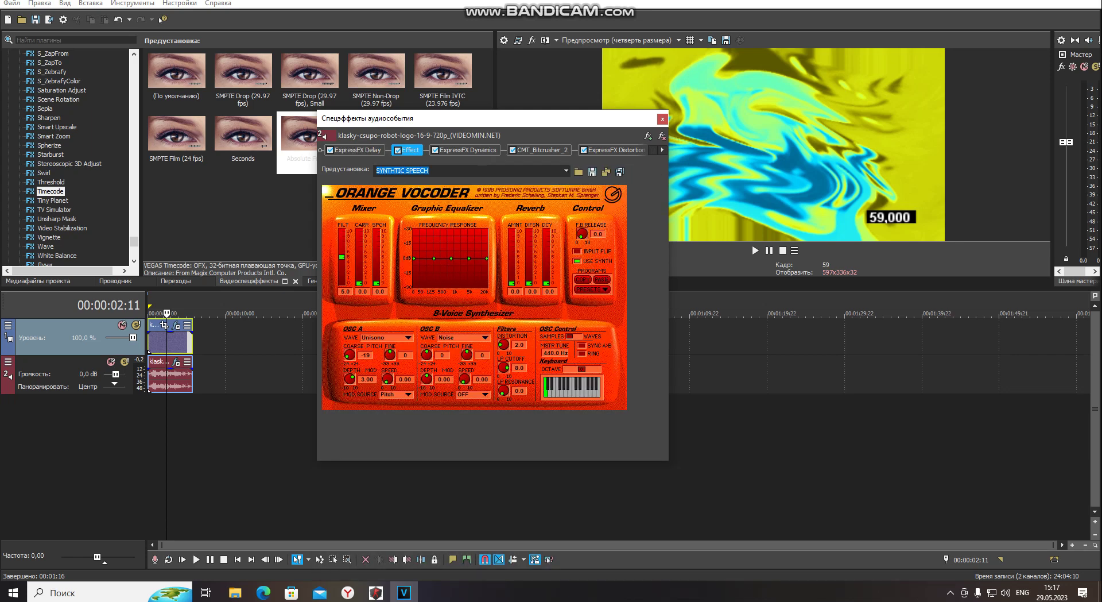
click(468, 149)
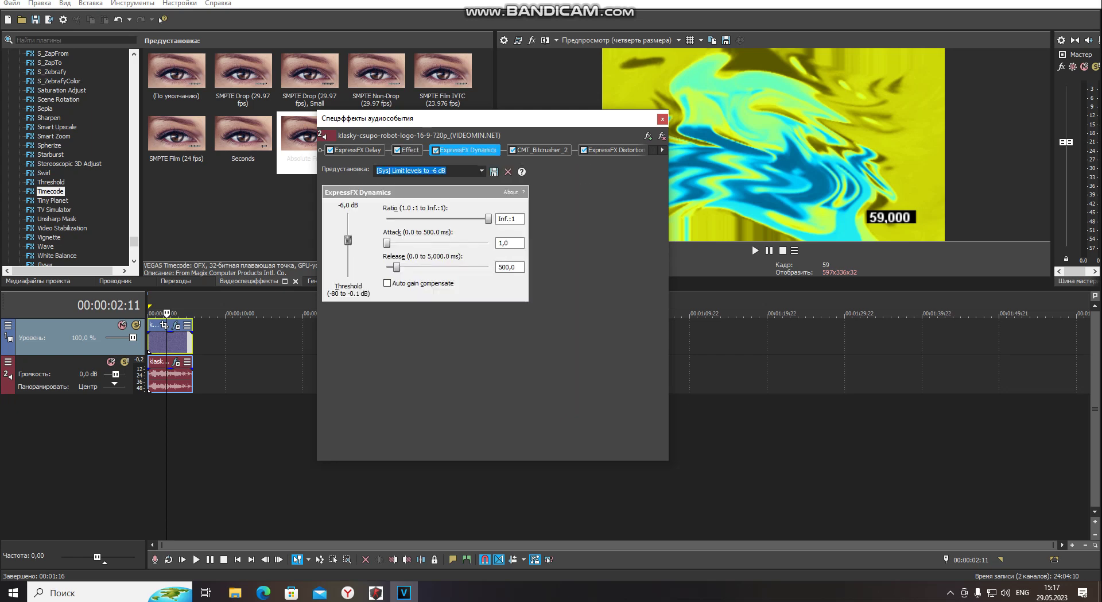
click(540, 150)
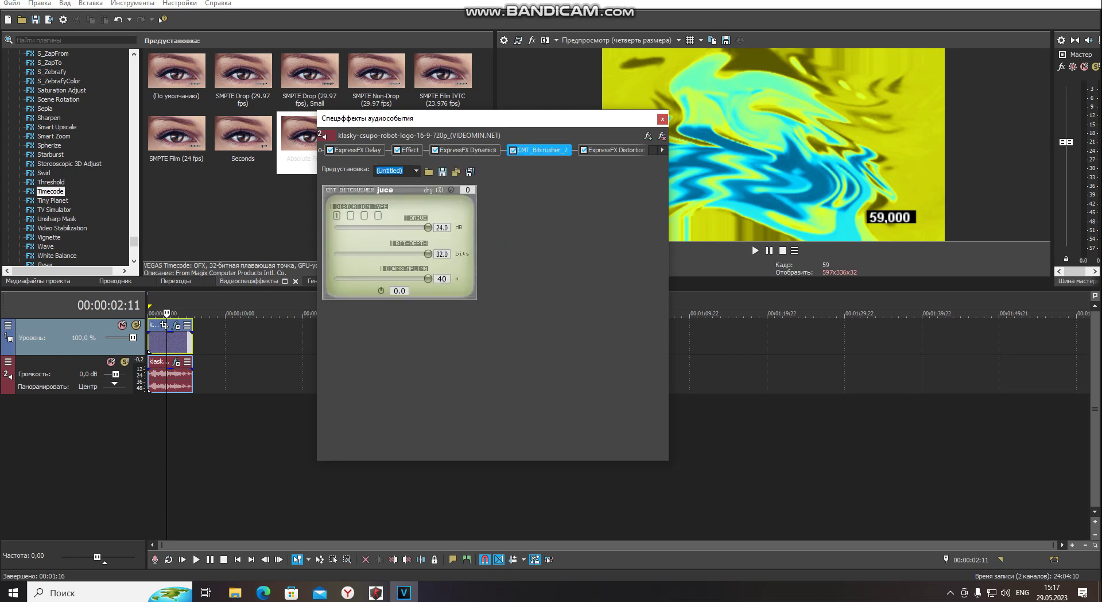
Review the ExpressFX Distortion, tb_grumblebum and IL Vocodex settings down to the Vocodex keyboard, and close the audio effects window.
click(614, 150)
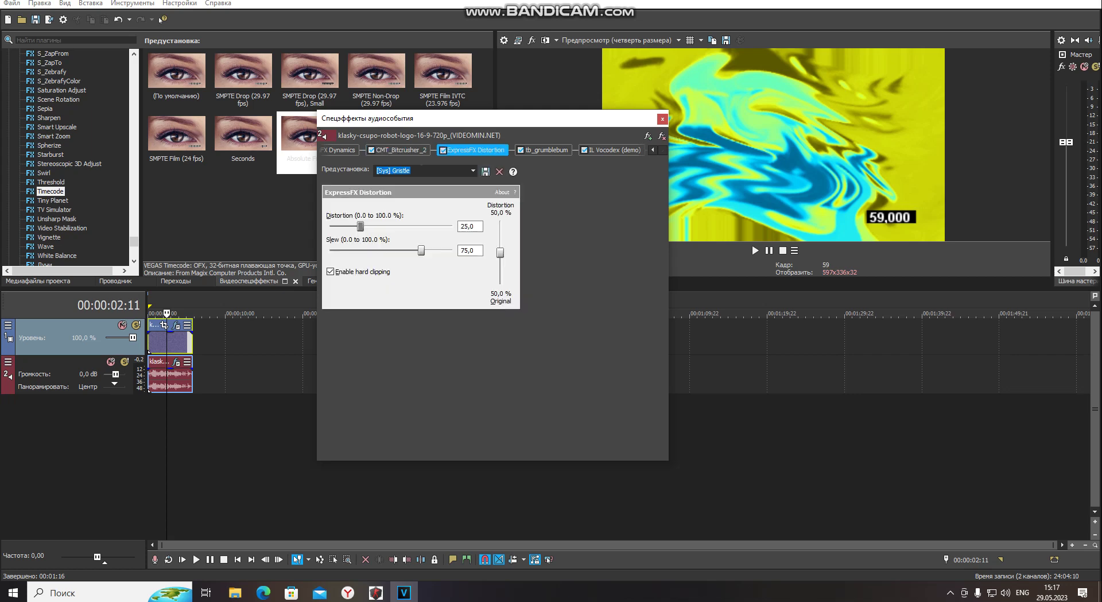
click(547, 150)
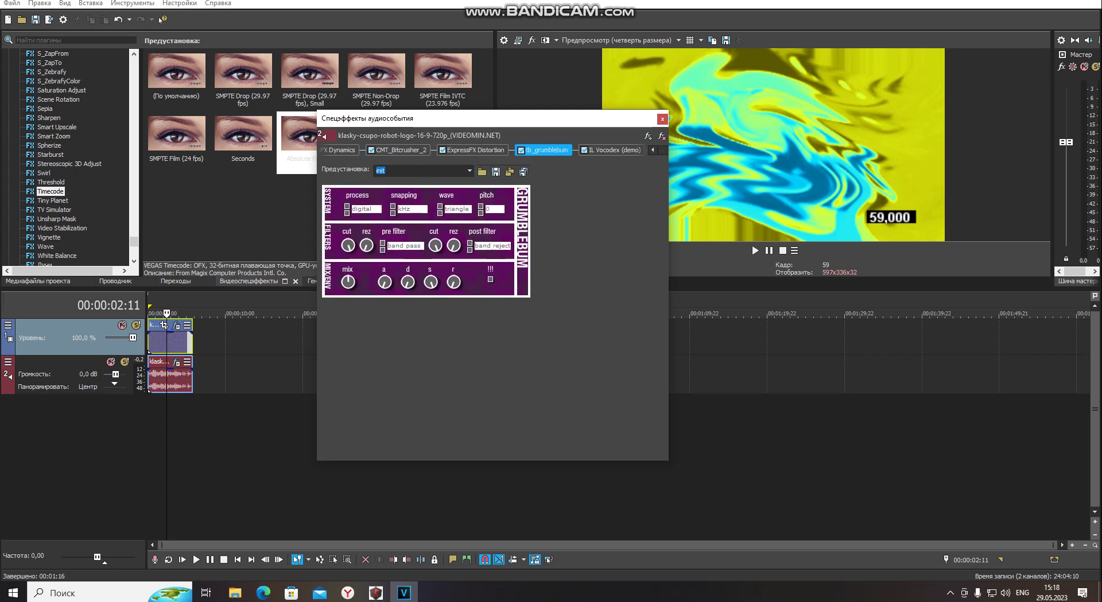
click(614, 150)
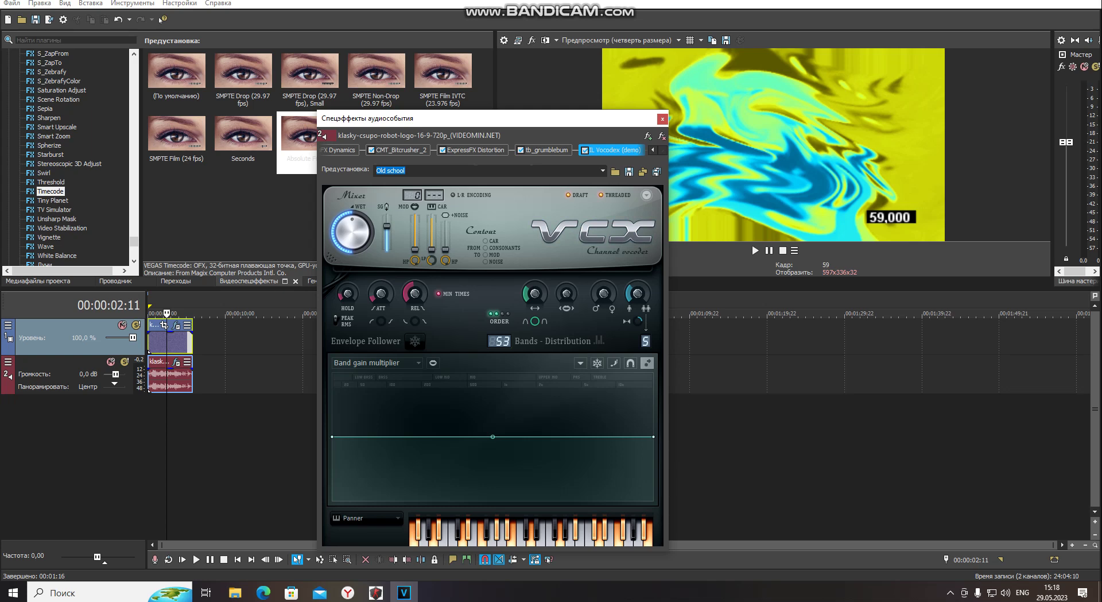
scroll(493, 289, down, 1)
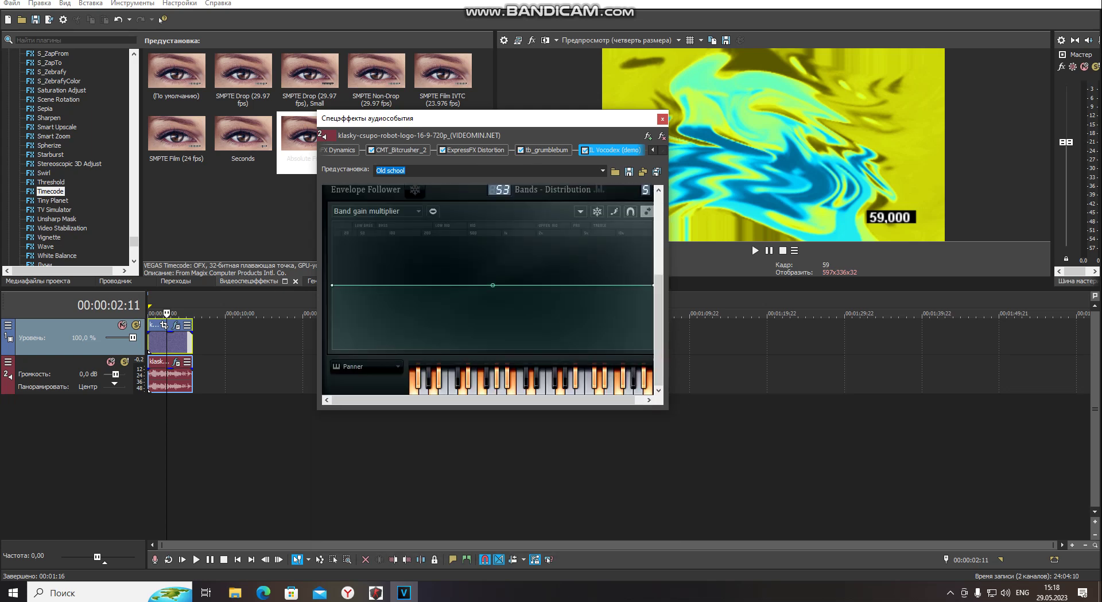
click(663, 118)
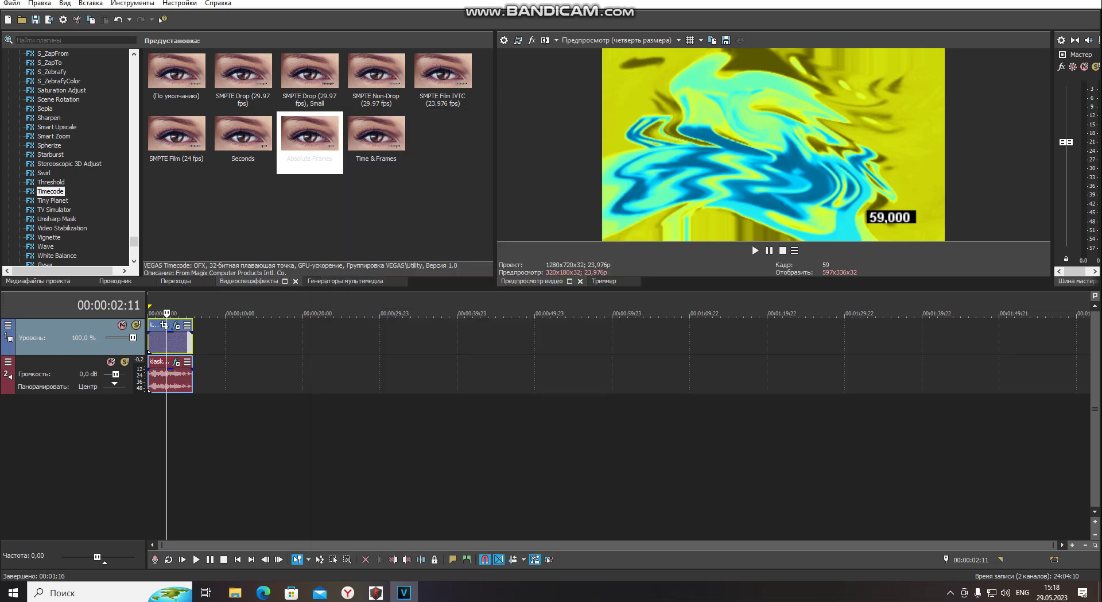